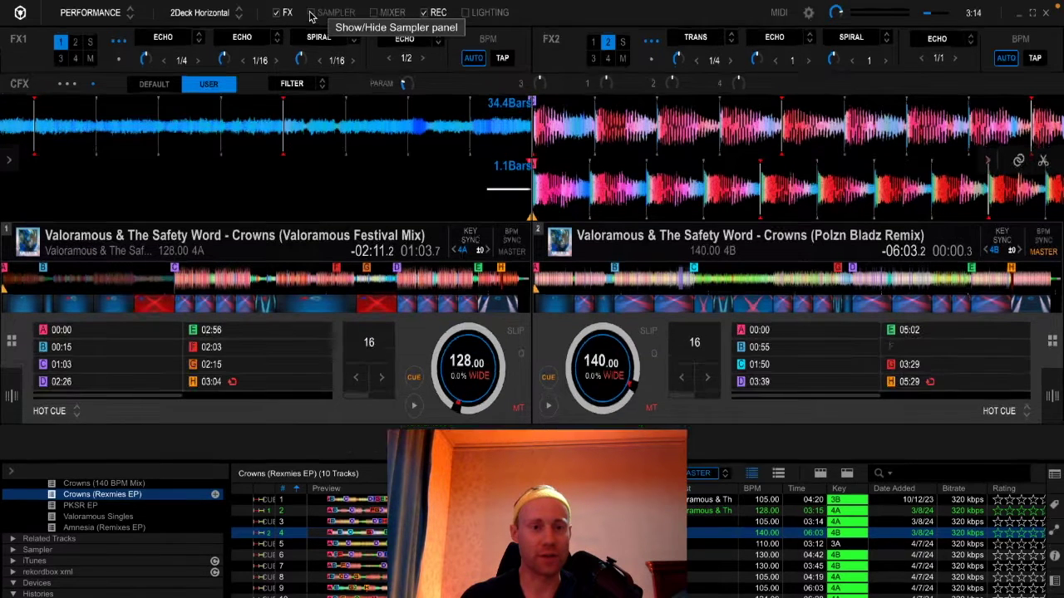
Tick SAMPLER to reveal the HORN, SIREN, NOISE and drum-loop pads beneath the decks.
left_click(312, 10)
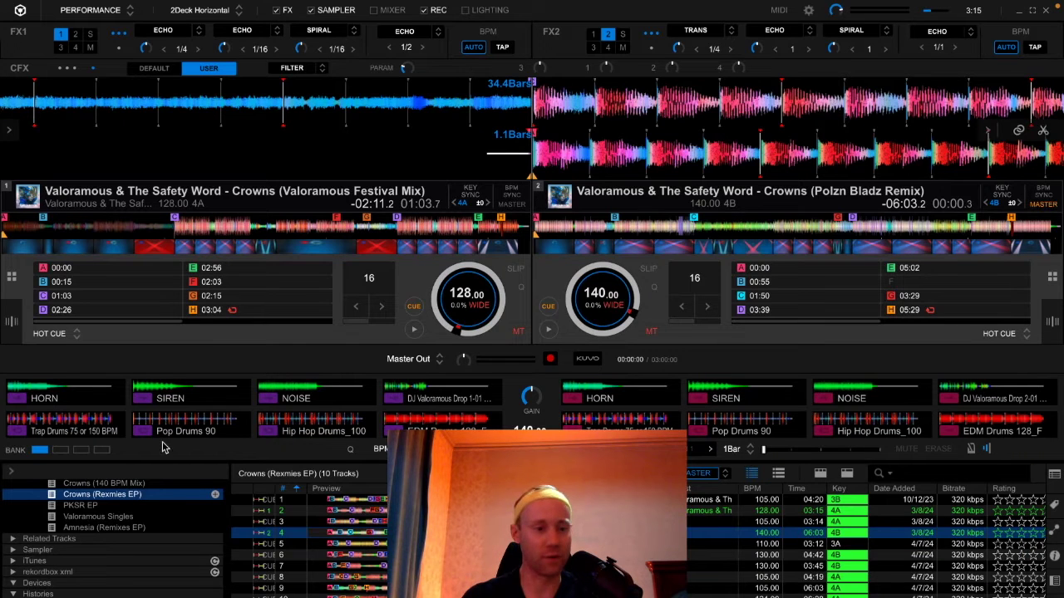
left_click(66, 449)
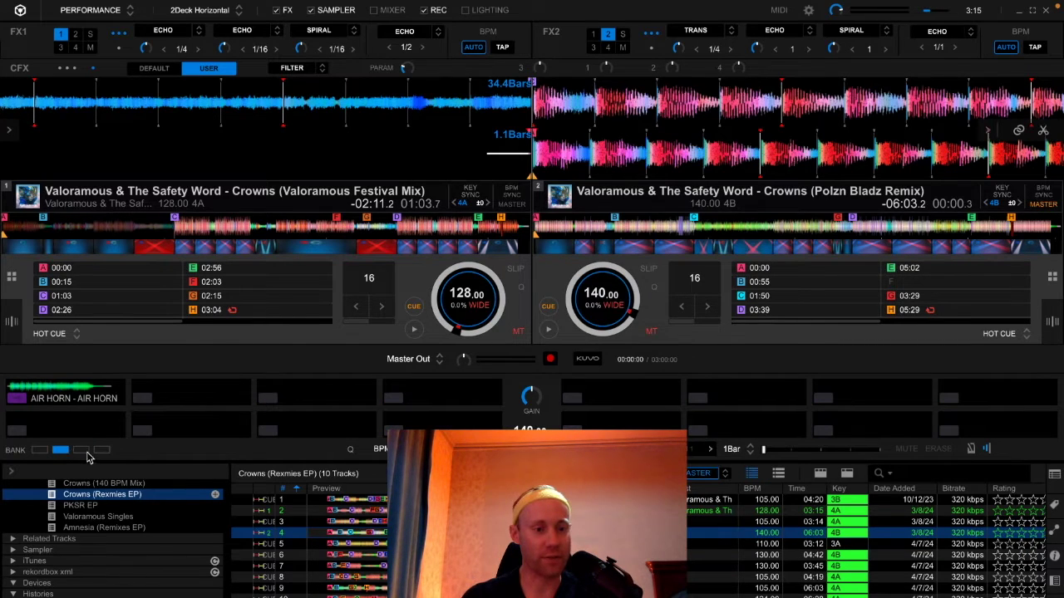
left_click(102, 453)
left_click(82, 453)
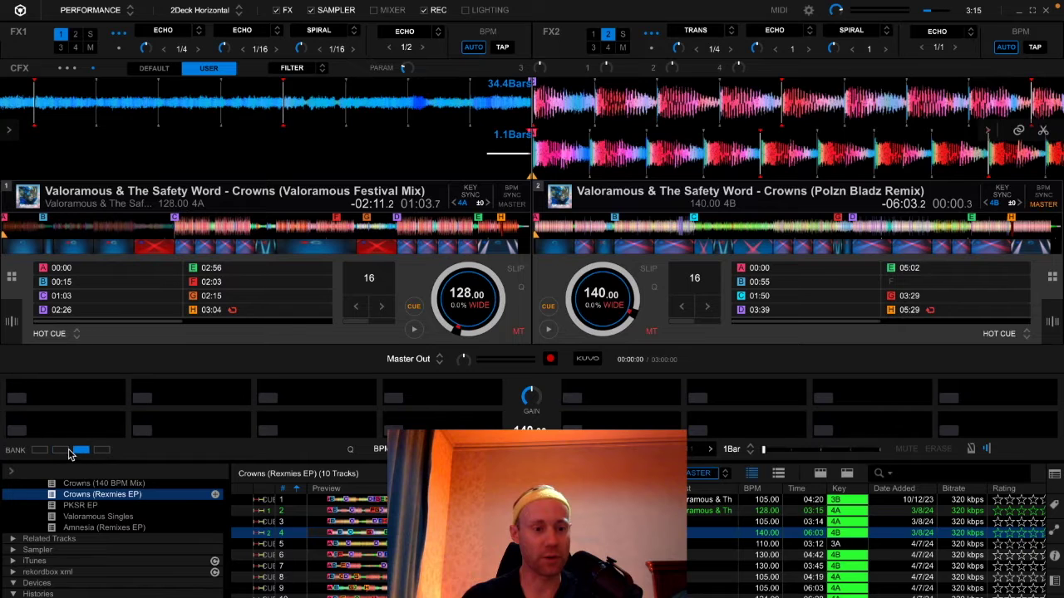
left_click(68, 452)
left_click(44, 454)
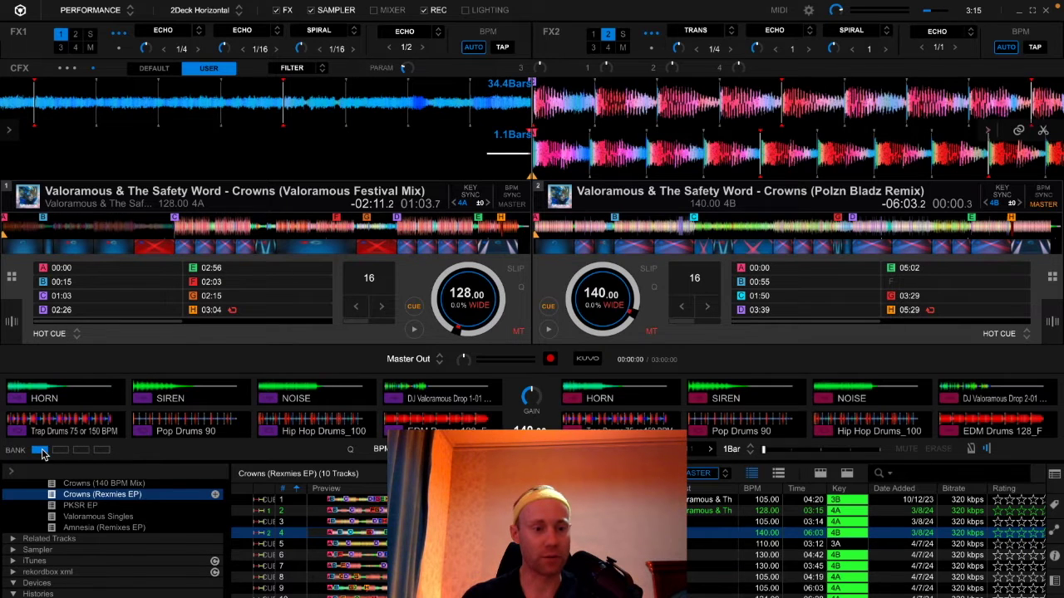
mouse_move(65, 441)
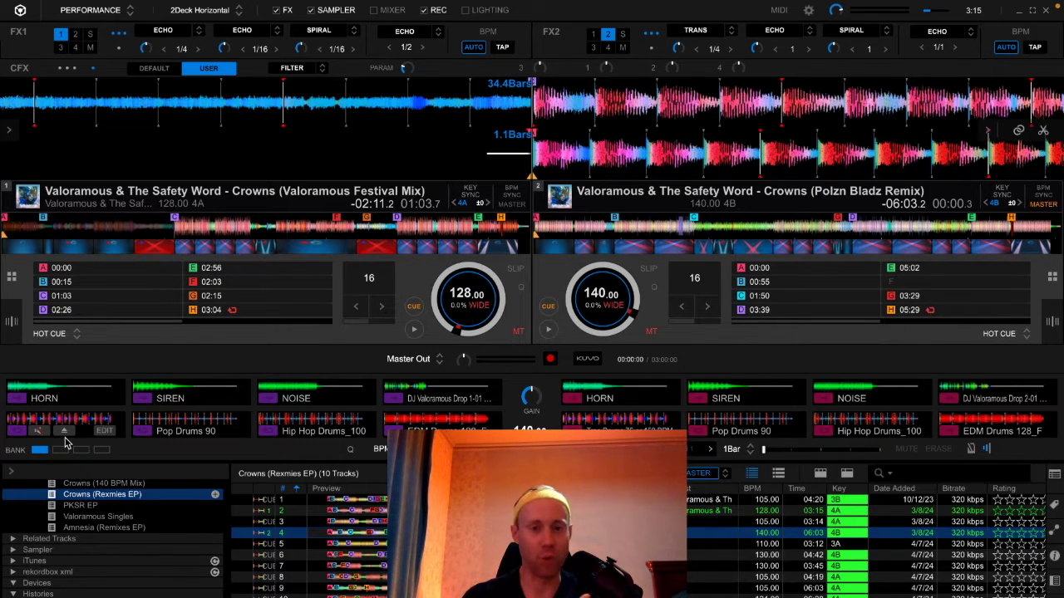
mouse_move(311, 443)
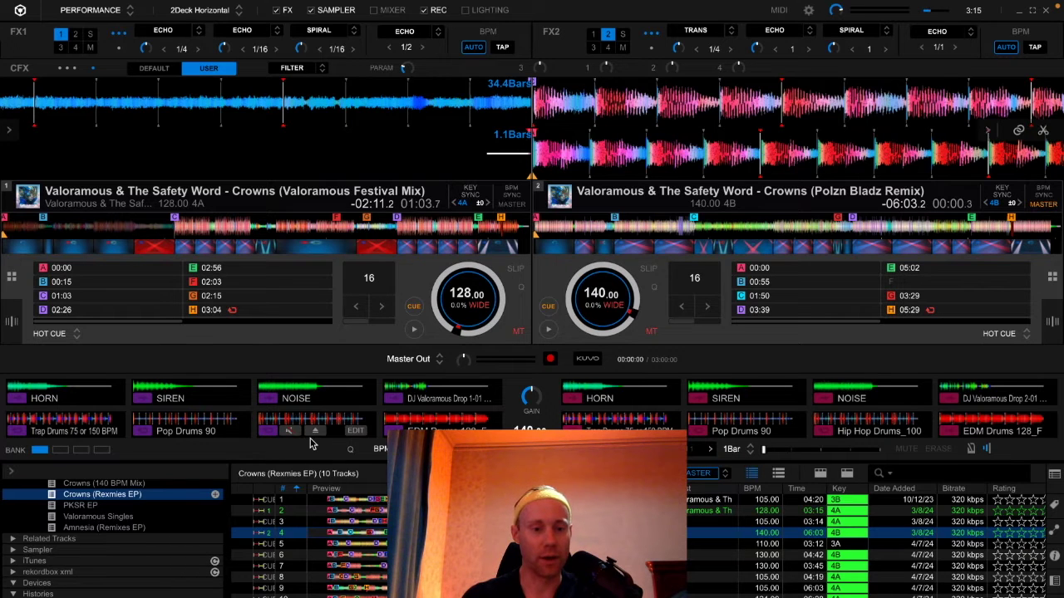
mouse_move(62, 404)
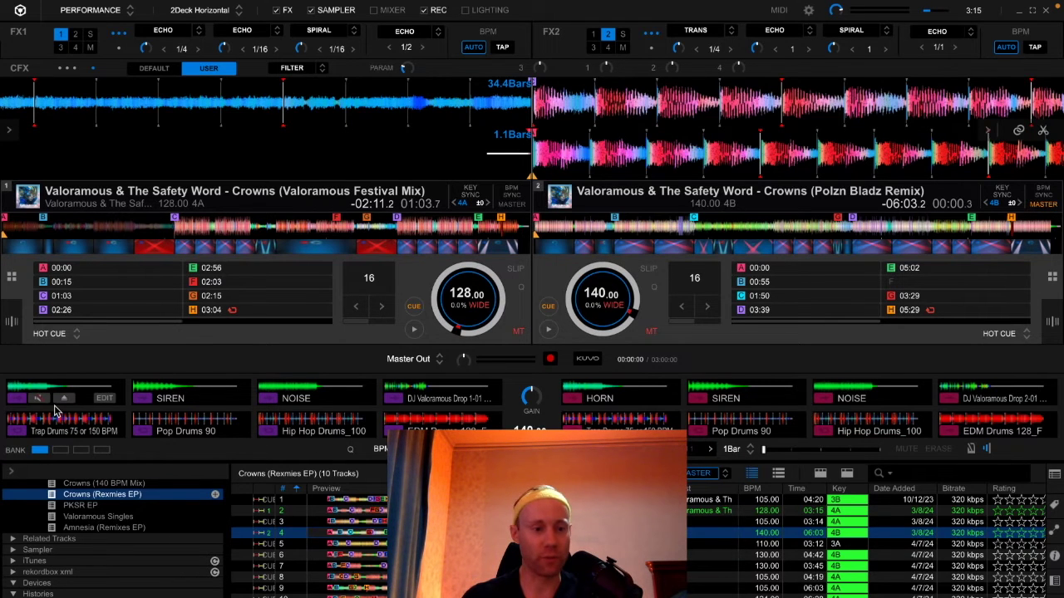
left_click(102, 400)
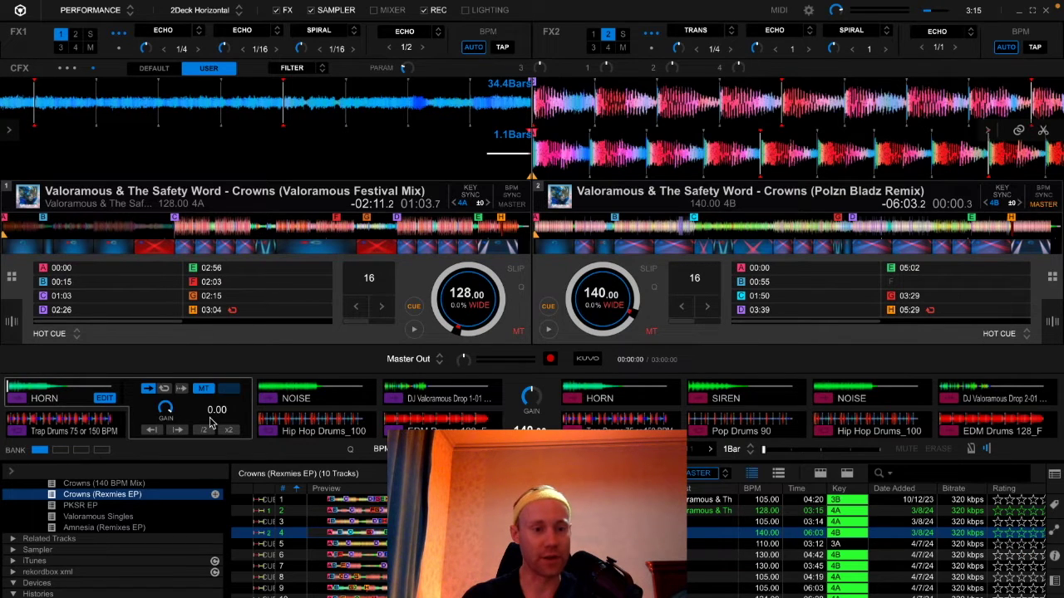
Close the HORN settings and trigger the HORN, SIREN, NOISE and drop samples in turn.
left_click(106, 399)
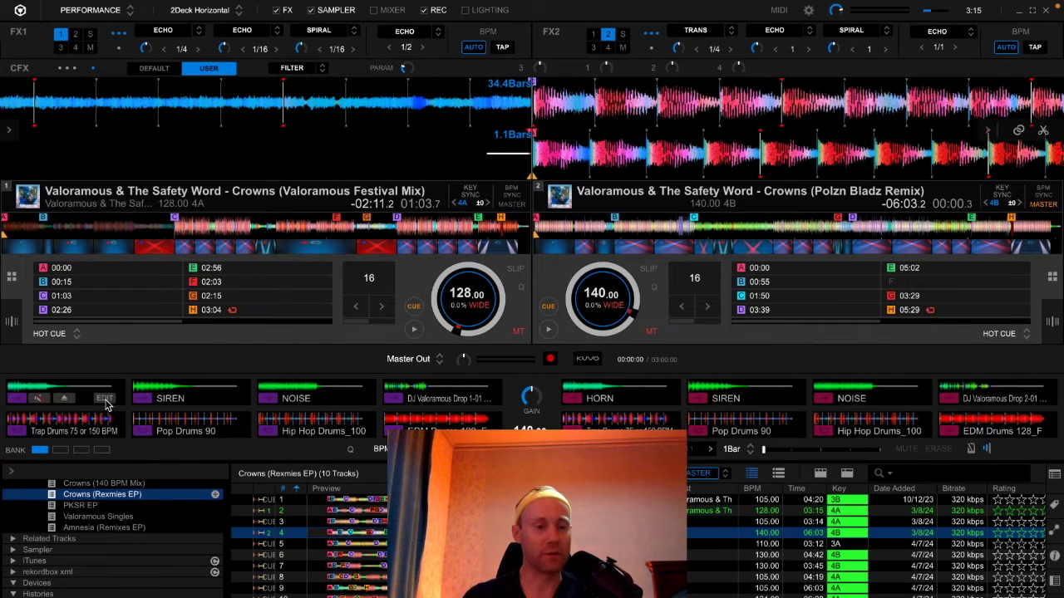
left_click(18, 401)
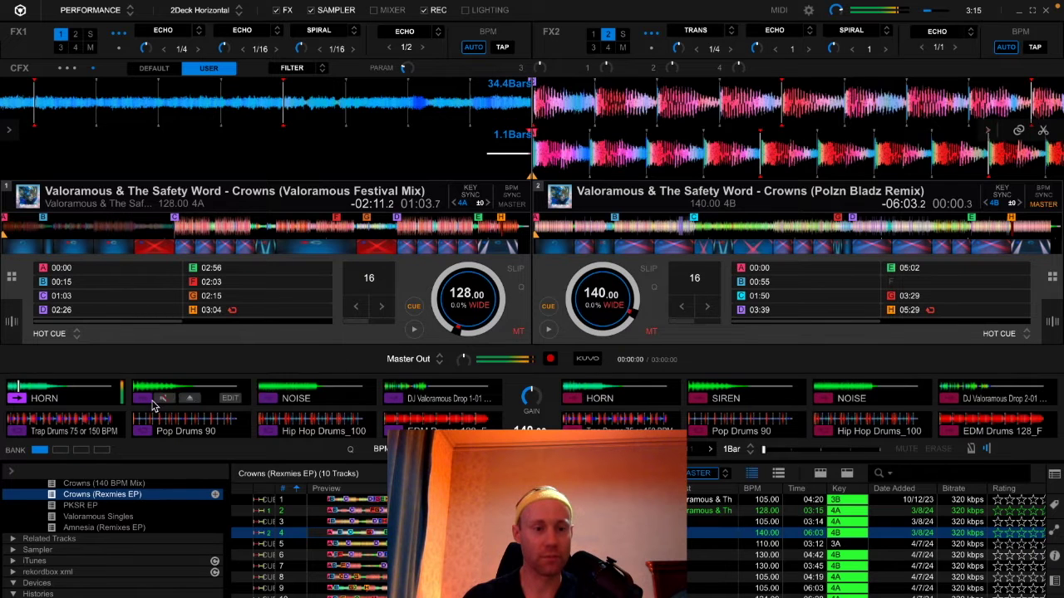
left_click(142, 401)
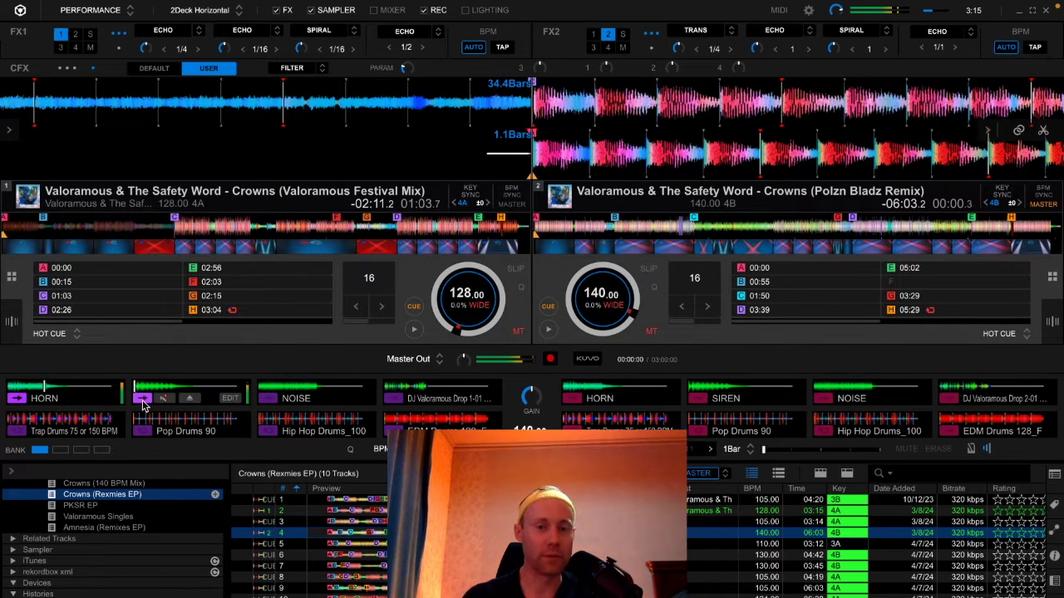
left_click(266, 401)
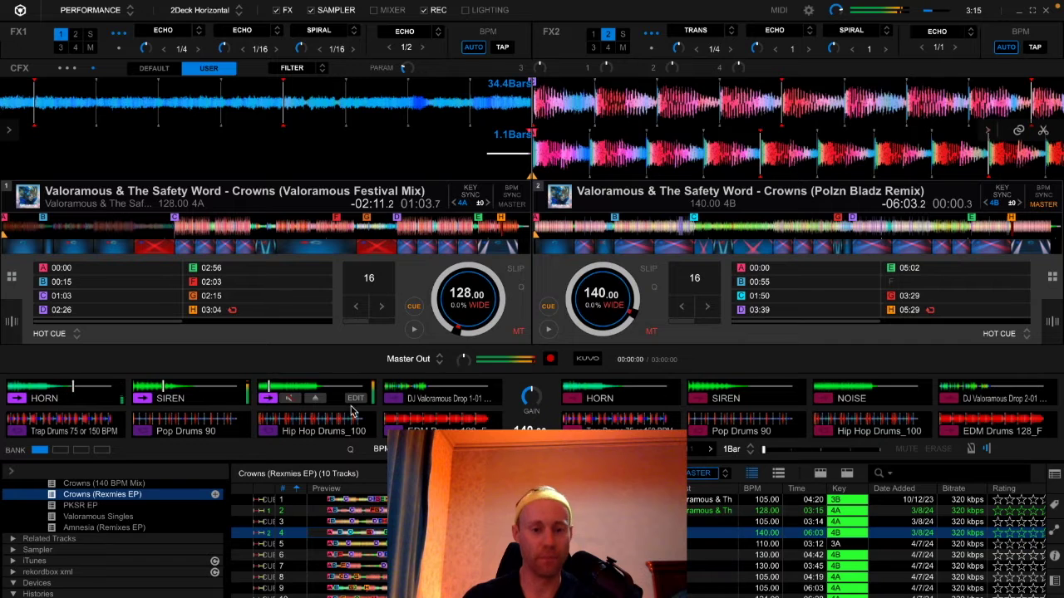
left_click(395, 402)
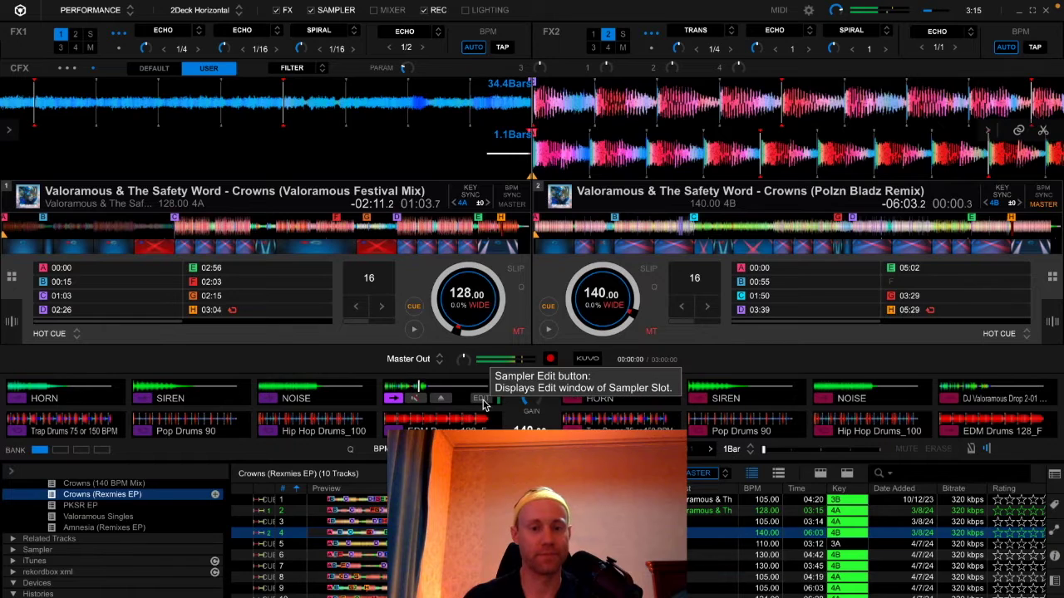
Check the drop and NOISE pad settings, then open the EDM Drums pad's 128.00 BPM settings.
left_click(482, 399)
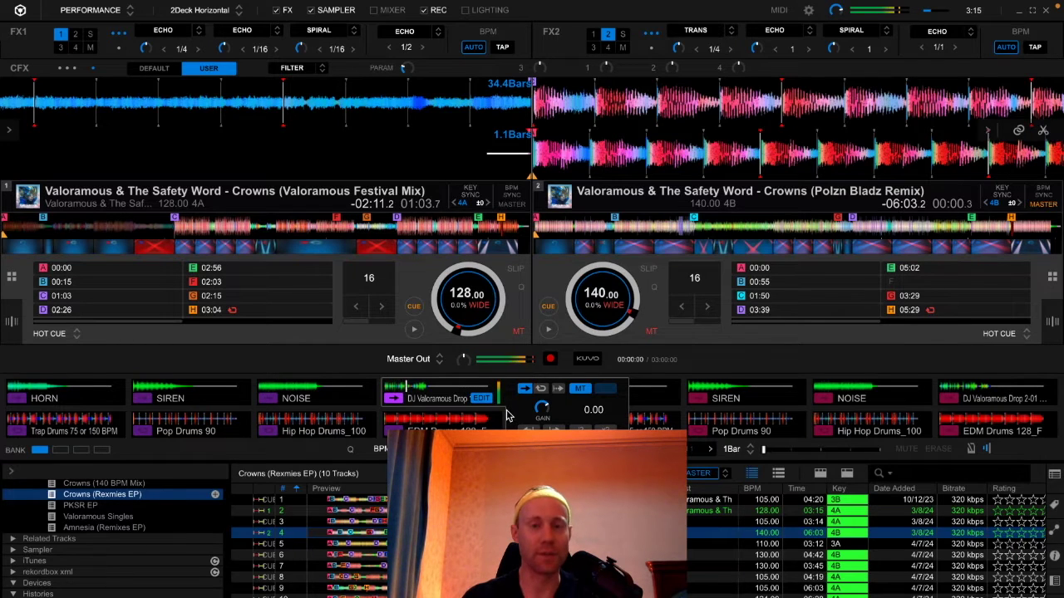
left_click(476, 399)
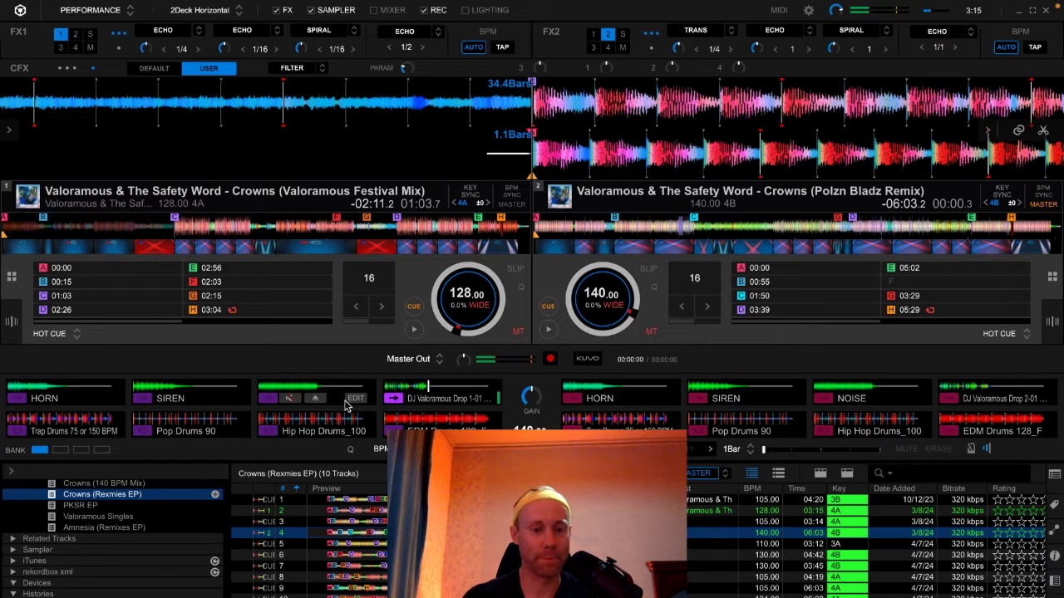
left_click(354, 400)
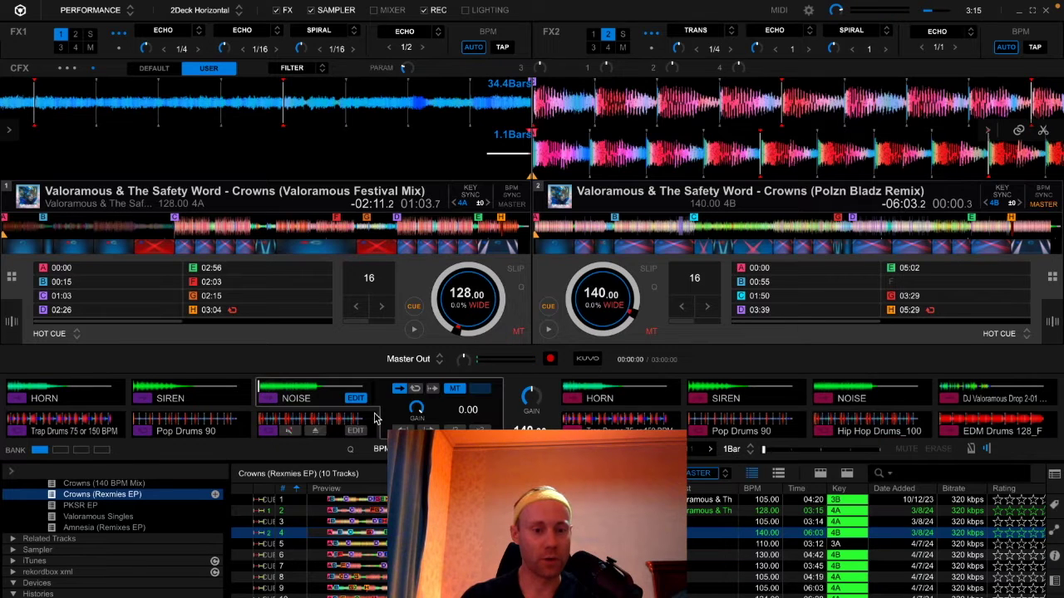
left_click(356, 400)
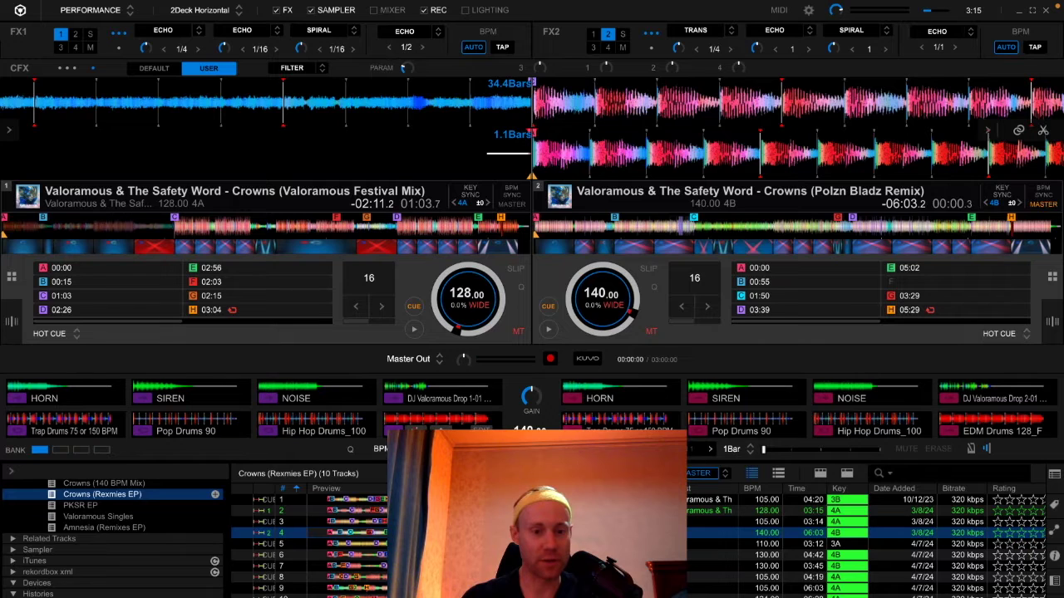
left_click(478, 429)
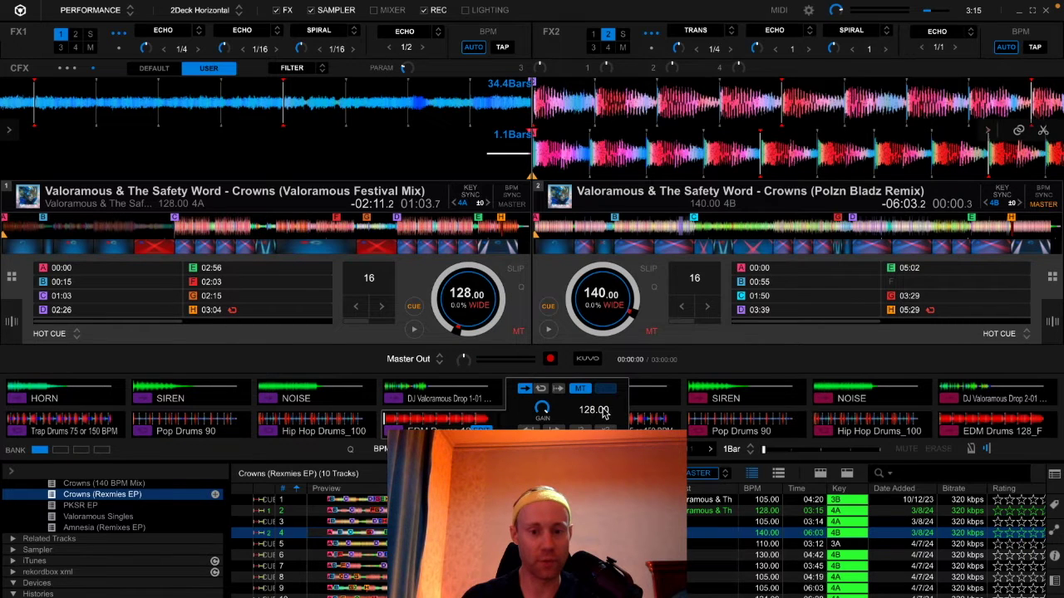
Check the EDM Drums pad's 128.00 BPM tempo, then close its edit panel.
left_click_drag(603, 409, 595, 415)
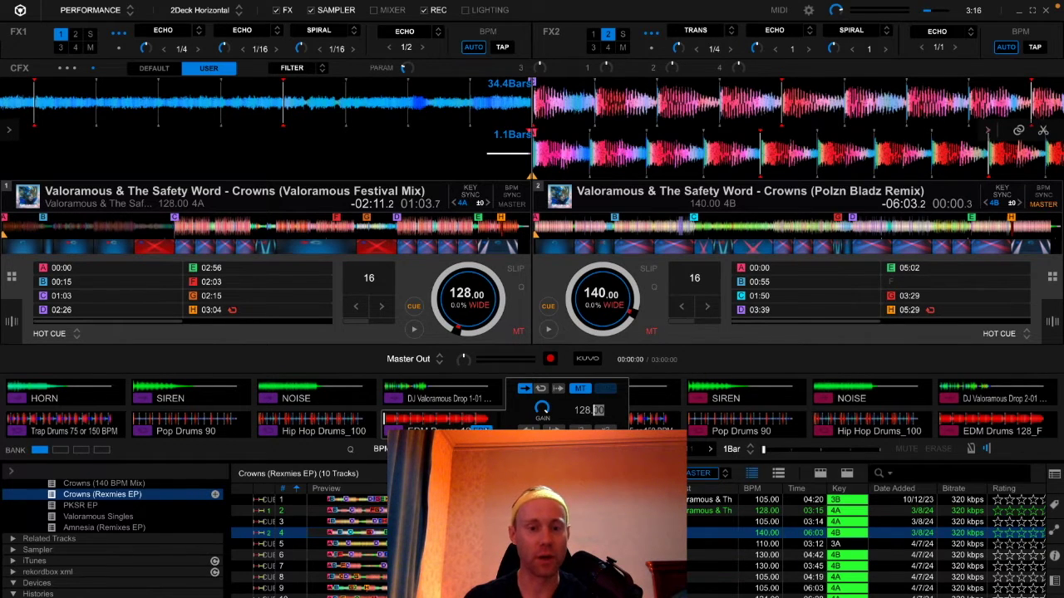
left_click(482, 429)
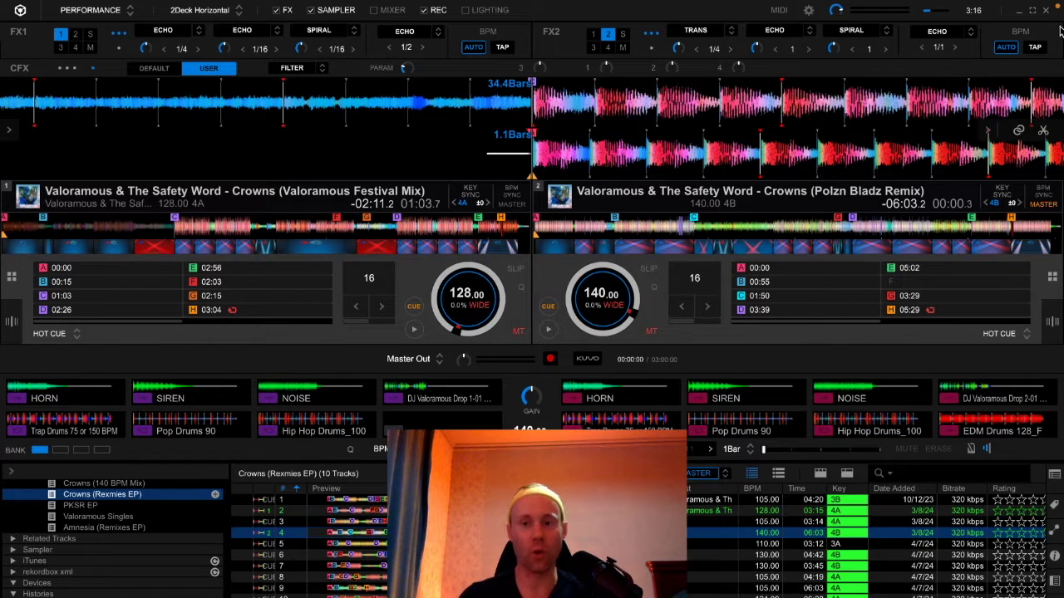
Find EDM Drums 128_F.wav in a Finder search, then return rekordbox to full screen.
left_click(1030, 14)
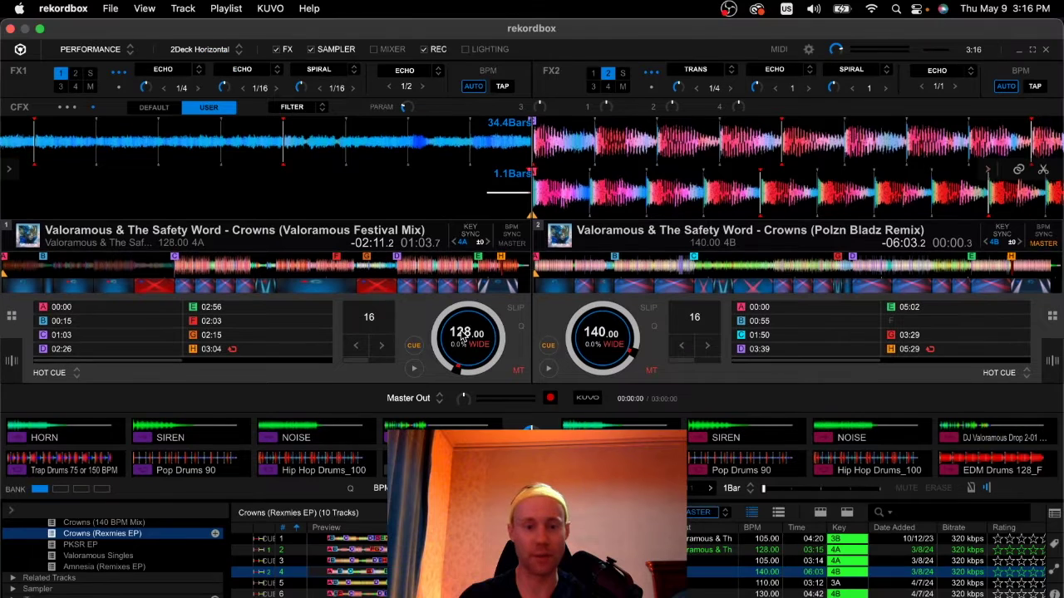
left_click(58, 588)
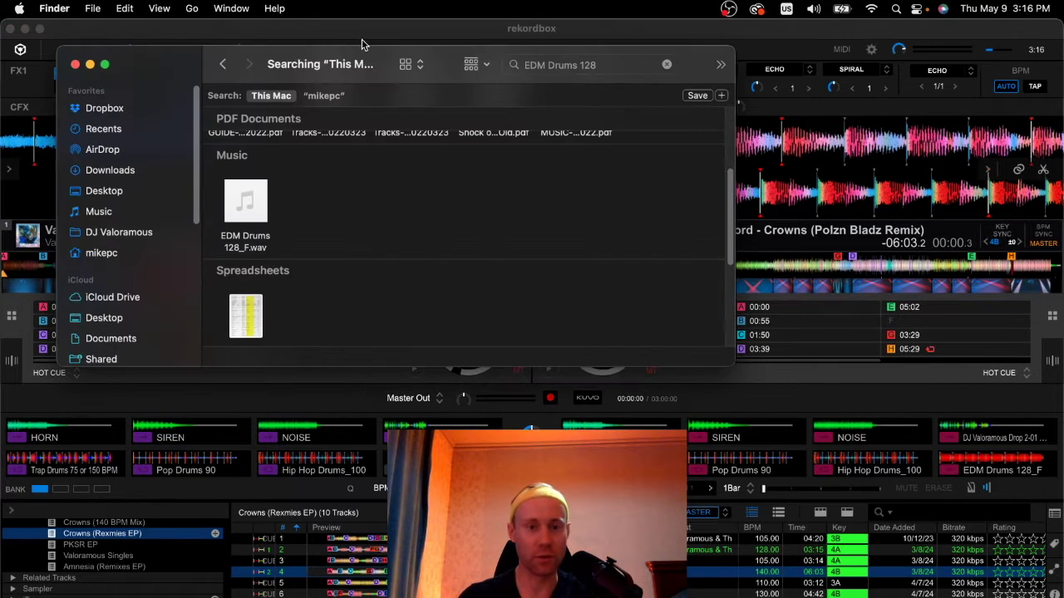
left_click_drag(362, 61, 736, 57)
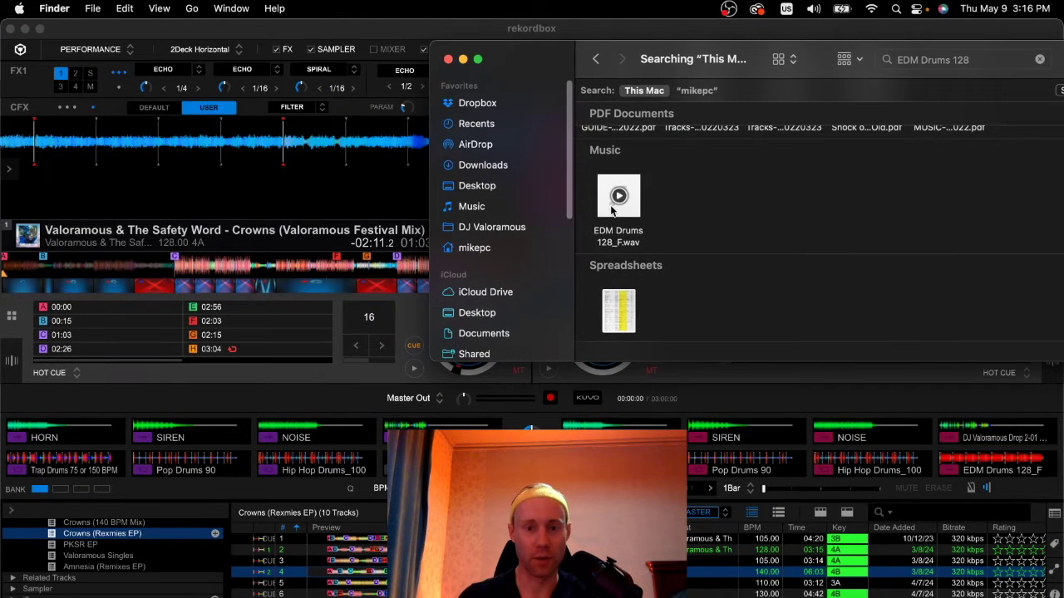
left_click_drag(618, 198, 465, 444)
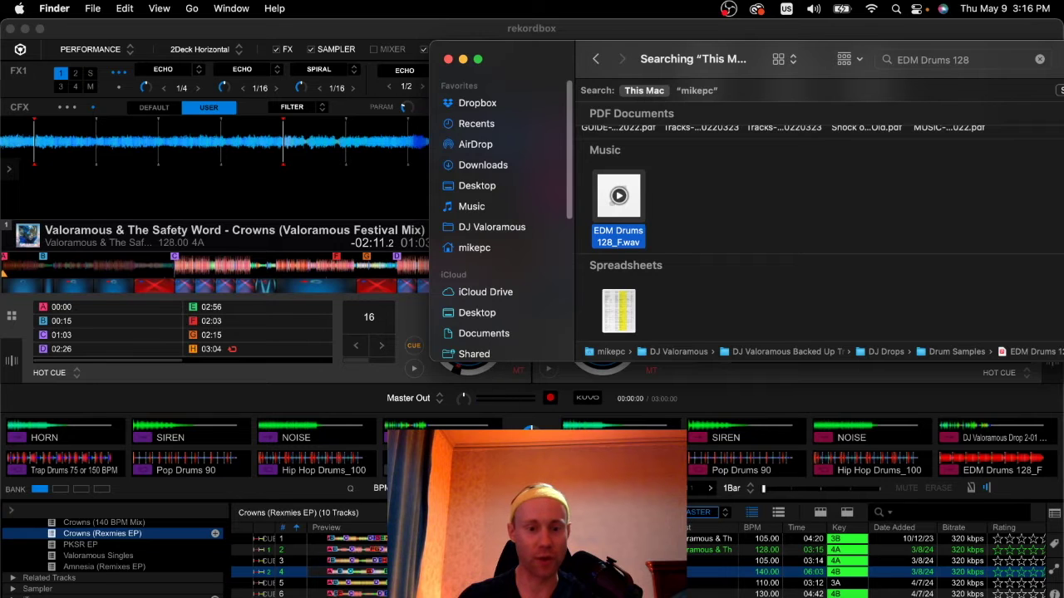
left_click(305, 496)
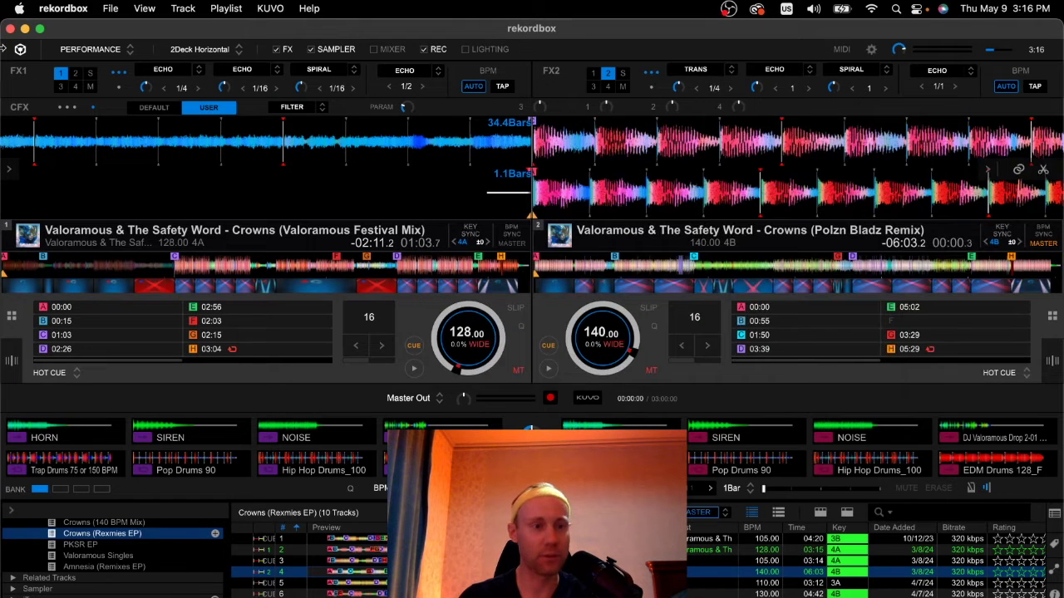
left_click(42, 29)
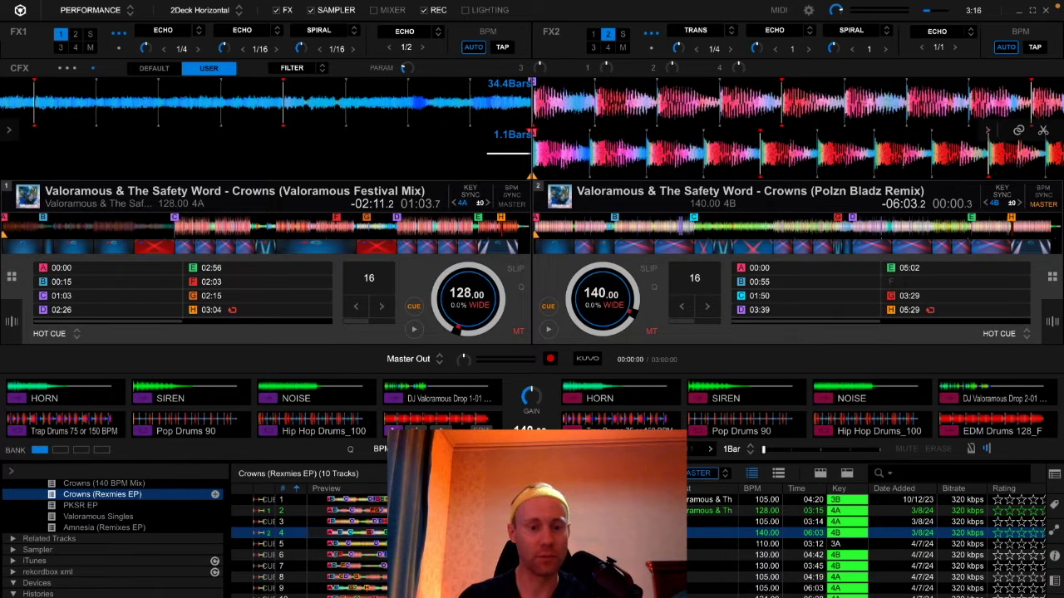
Play the EDM Drums slot and toggle its SYNC off and back on at 128.00 BPM.
mouse_move(553, 426)
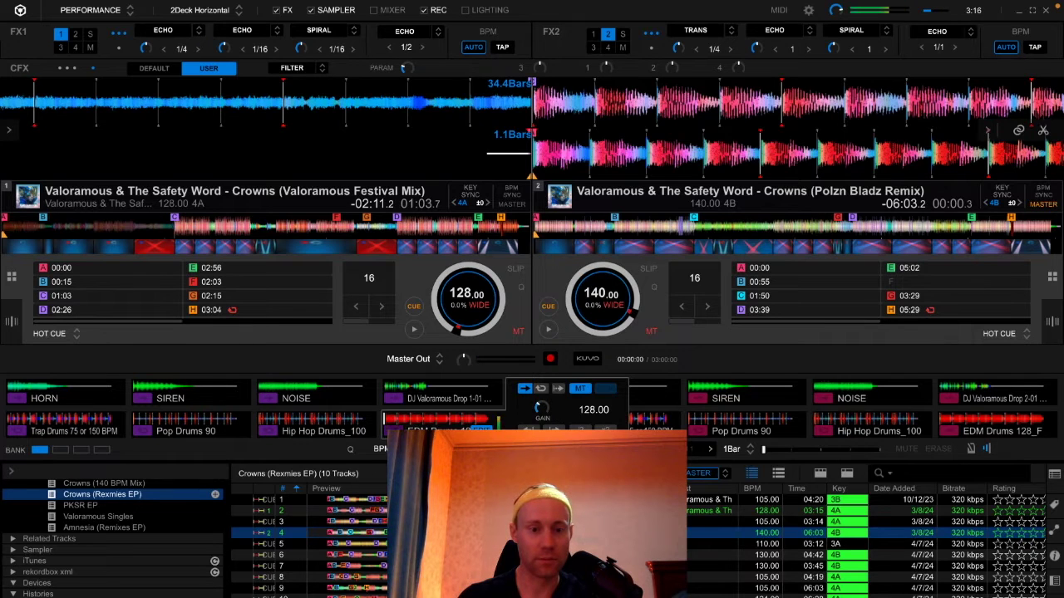
scroll(543, 420, "up", 3)
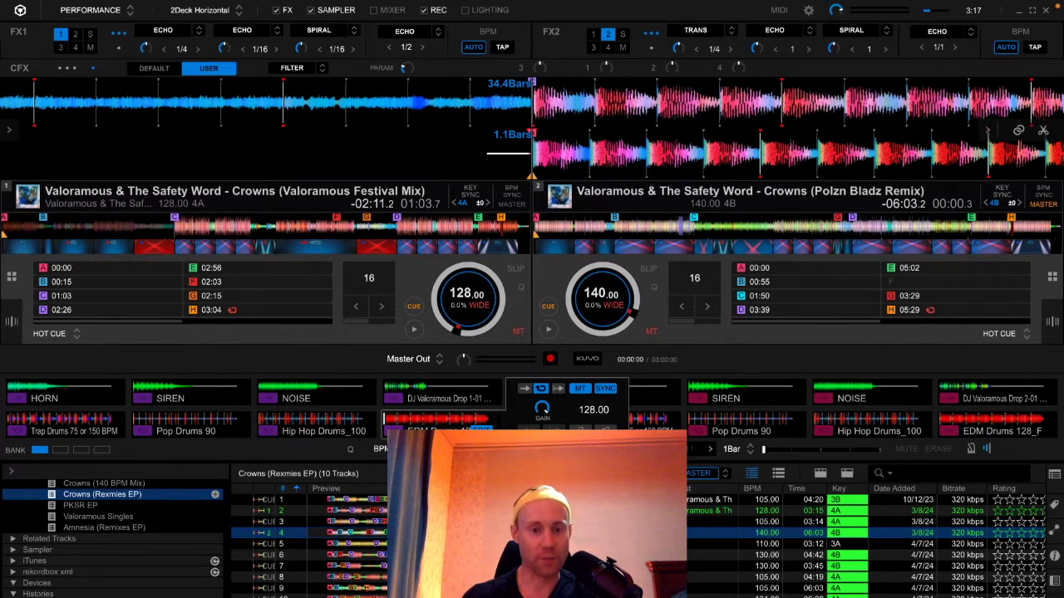
left_click(403, 417)
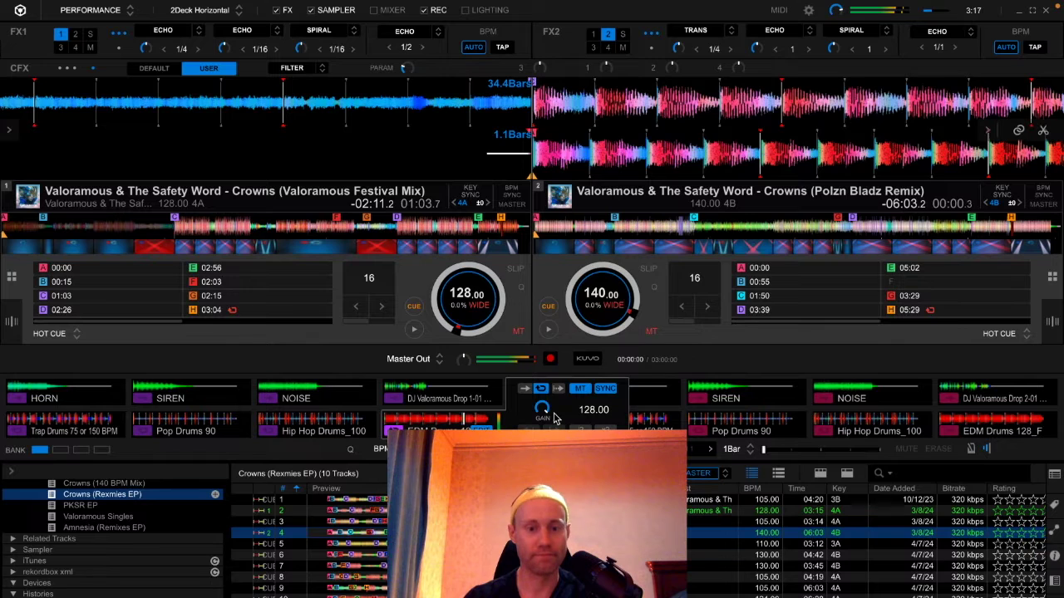
double_click(600, 410)
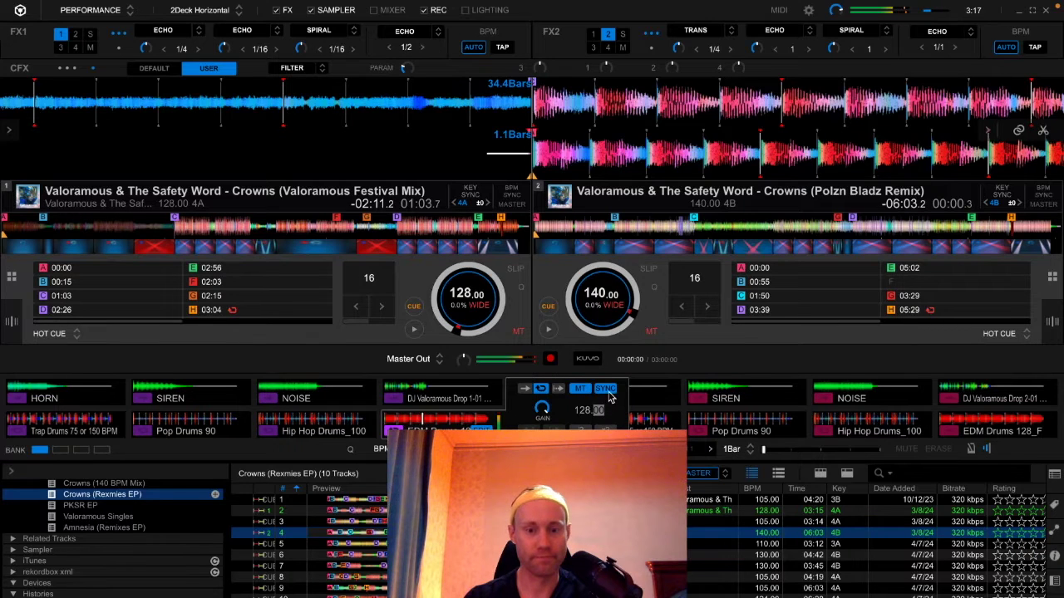
left_click(606, 389)
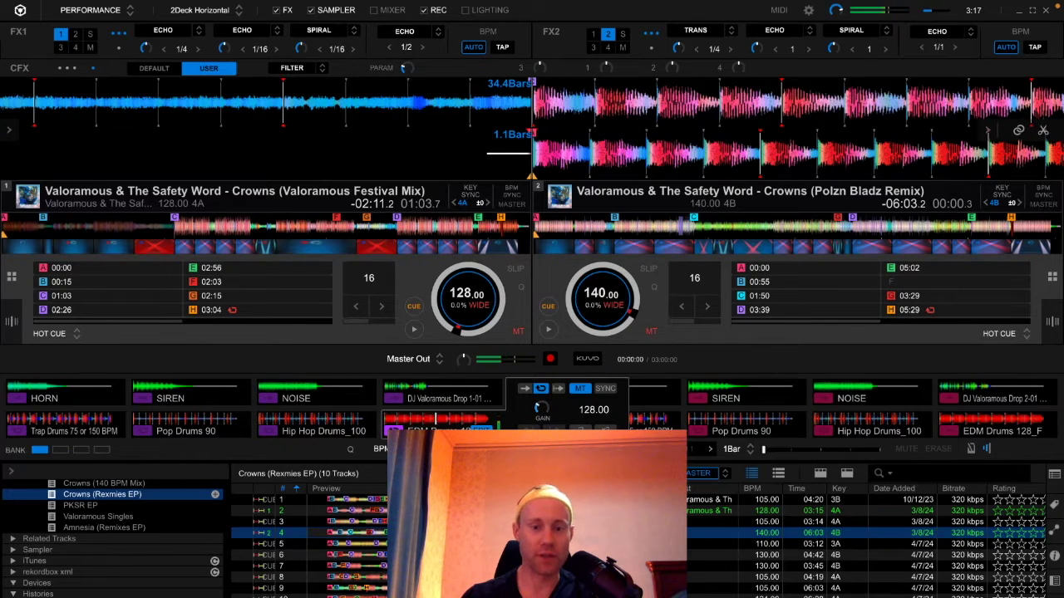
mouse_move(582, 287)
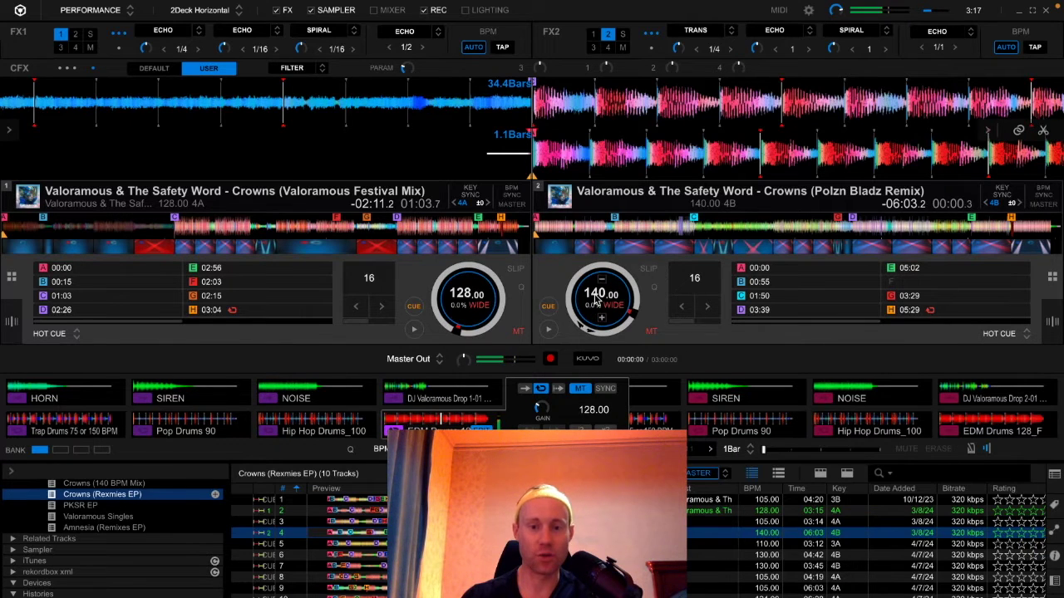
left_click(607, 389)
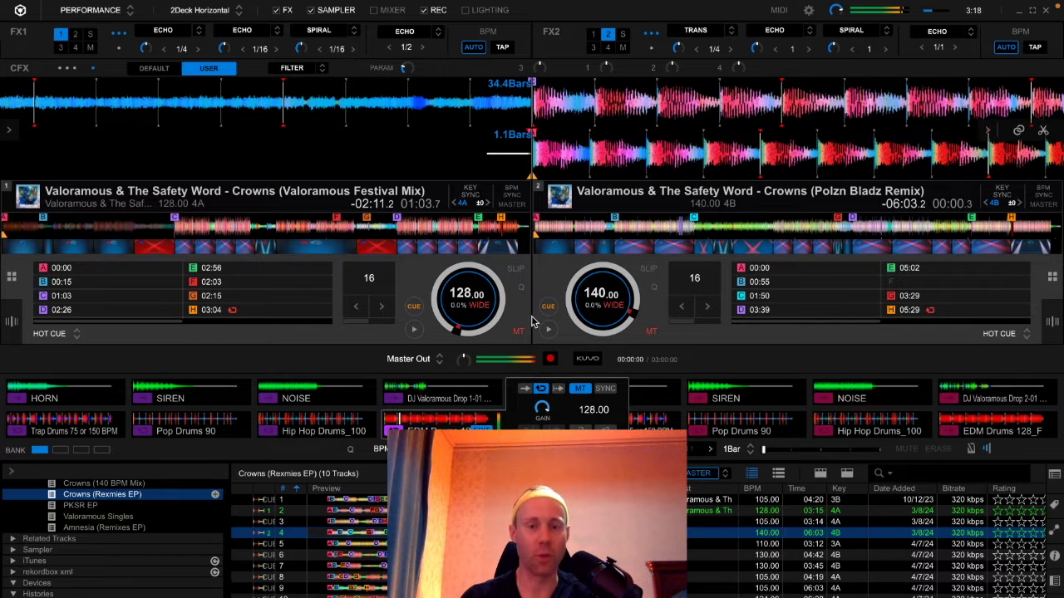
Cue deck 1 to hot cue B at 00:15, set a 16-beat loop, and play it briefly.
mouse_move(449, 407)
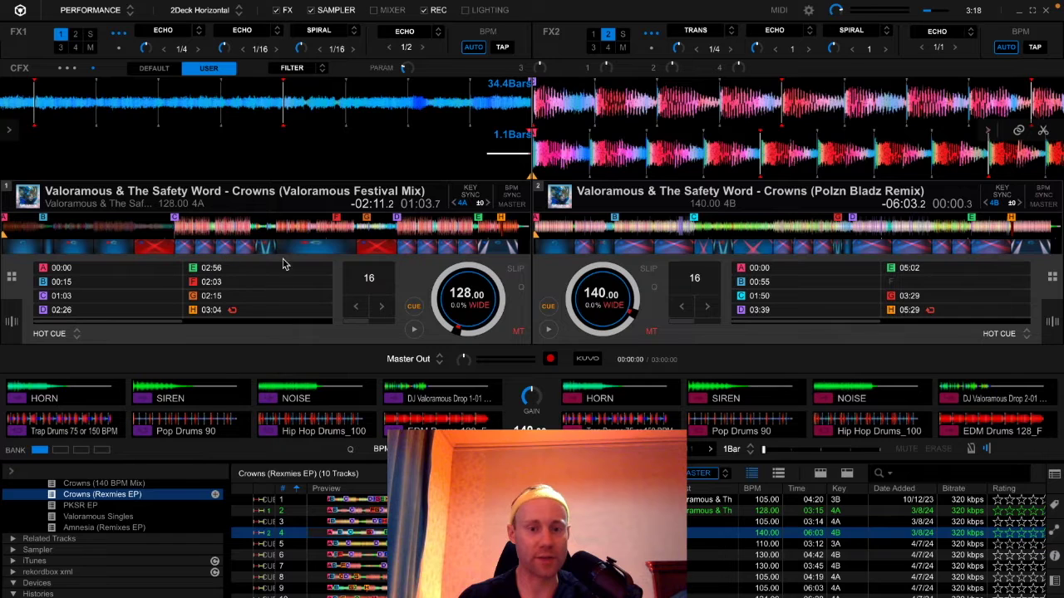
left_click(198, 294)
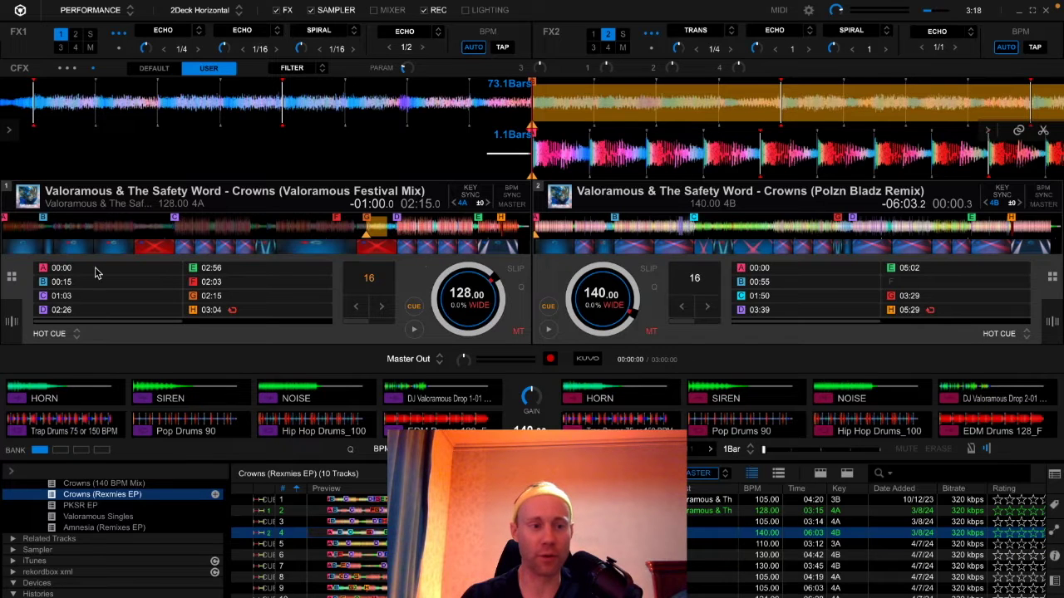
left_click(47, 282)
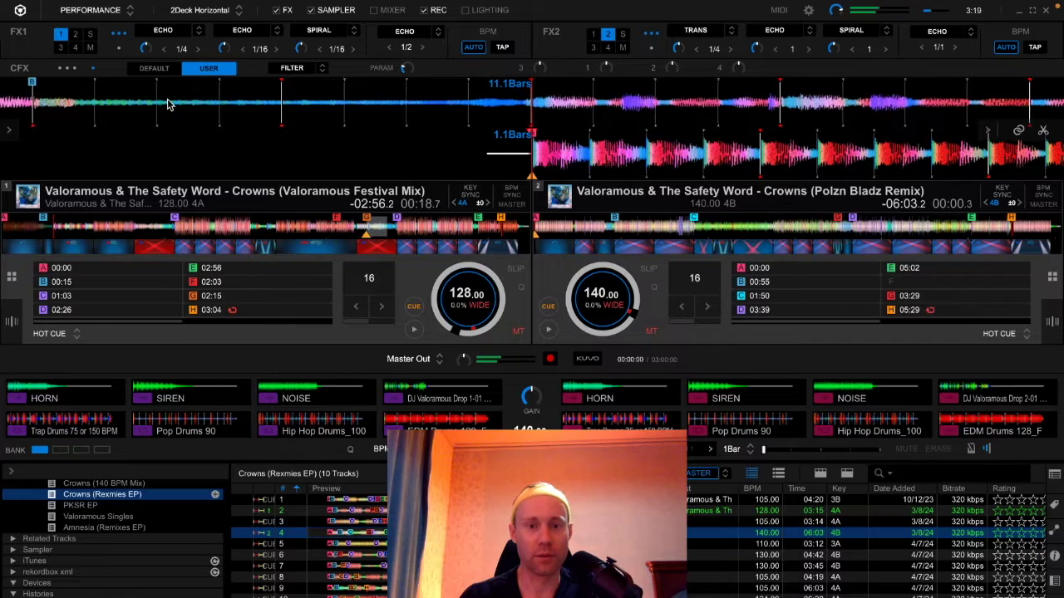
left_click(381, 284)
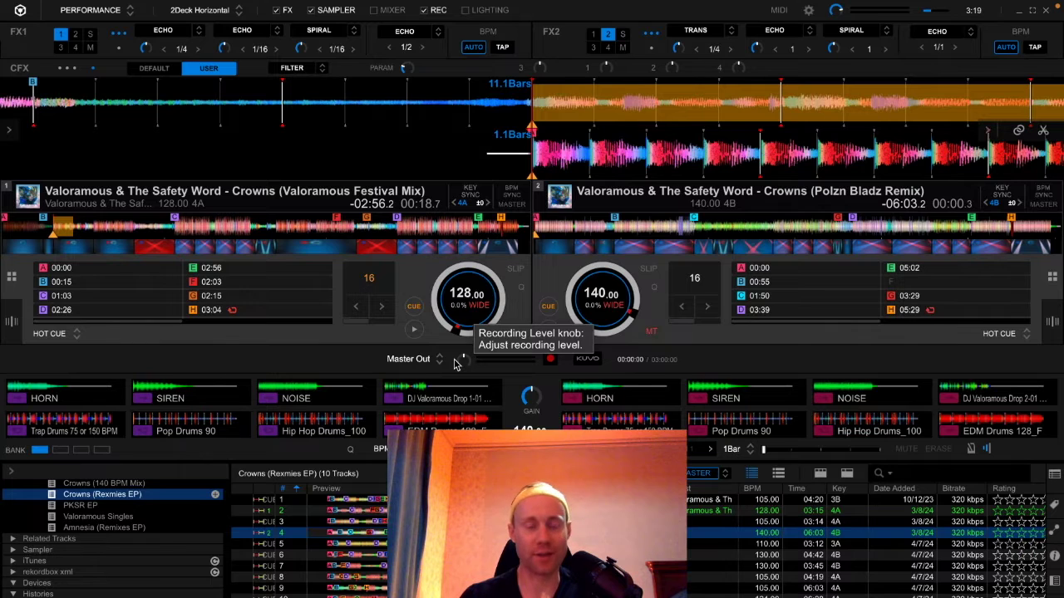
left_click(415, 329)
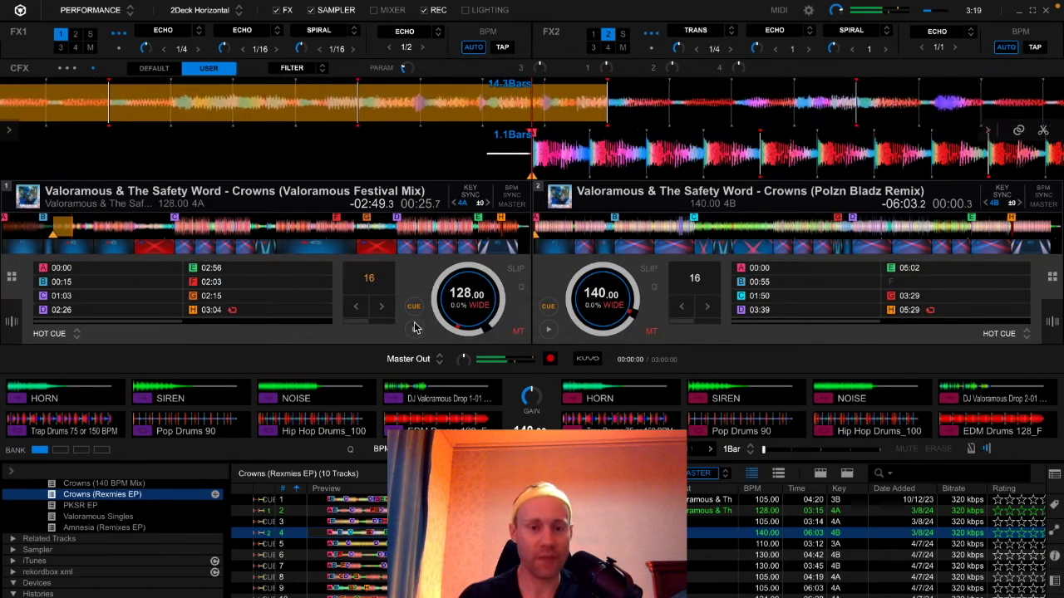
left_click(414, 329)
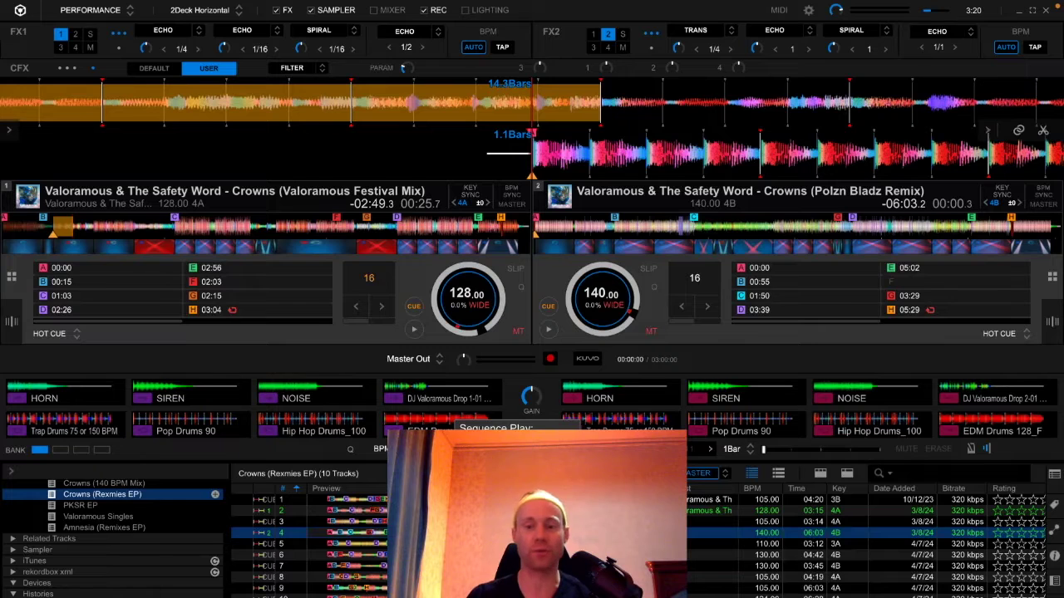
Look over the drum-loop sampler pads beneath the paused Crowns festival mix on deck 1.
mouse_move(71, 425)
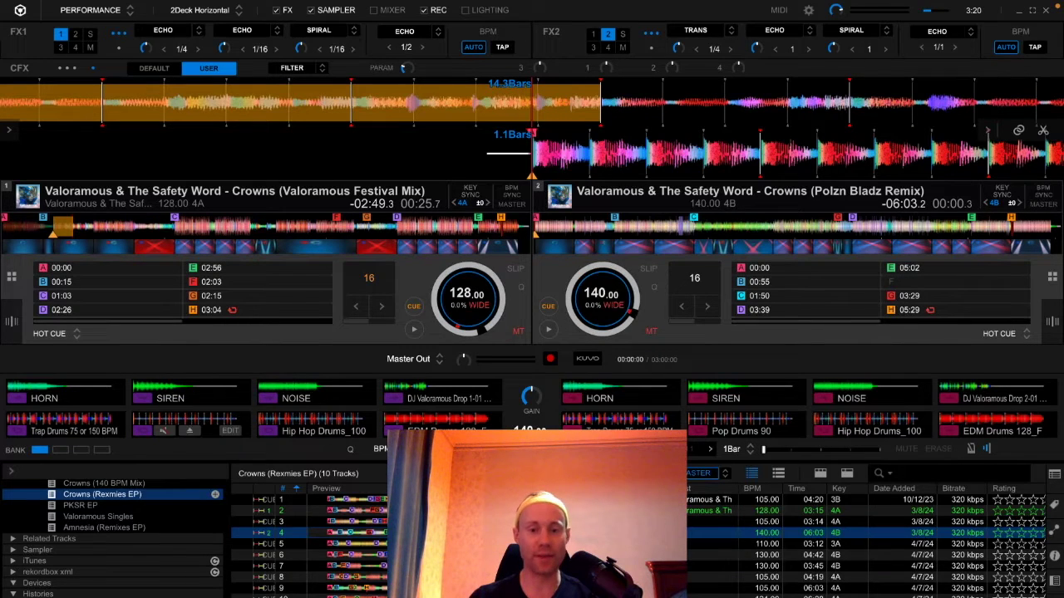
mouse_move(618, 409)
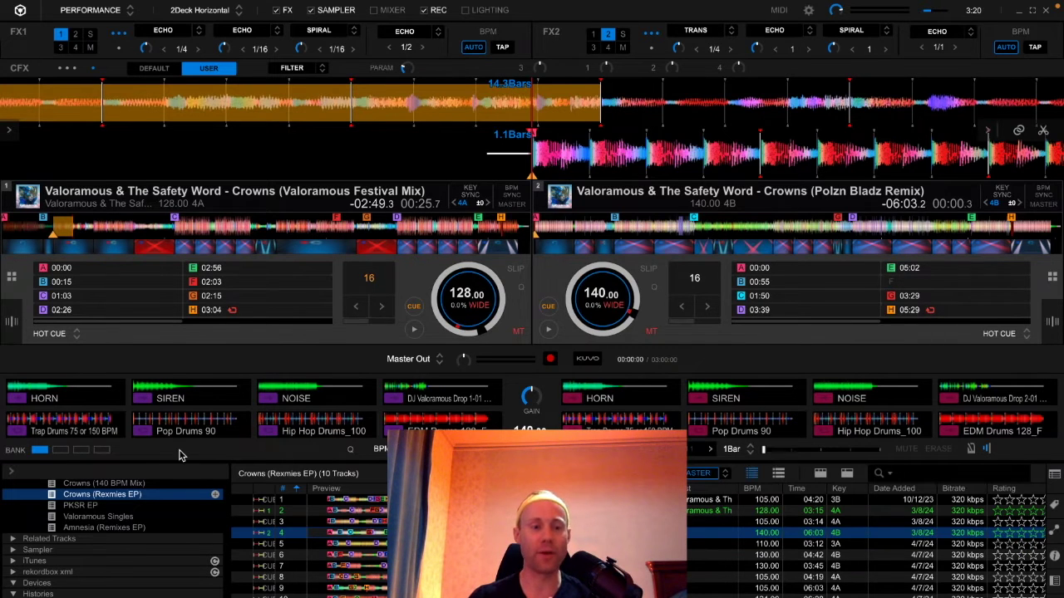
mouse_move(301, 437)
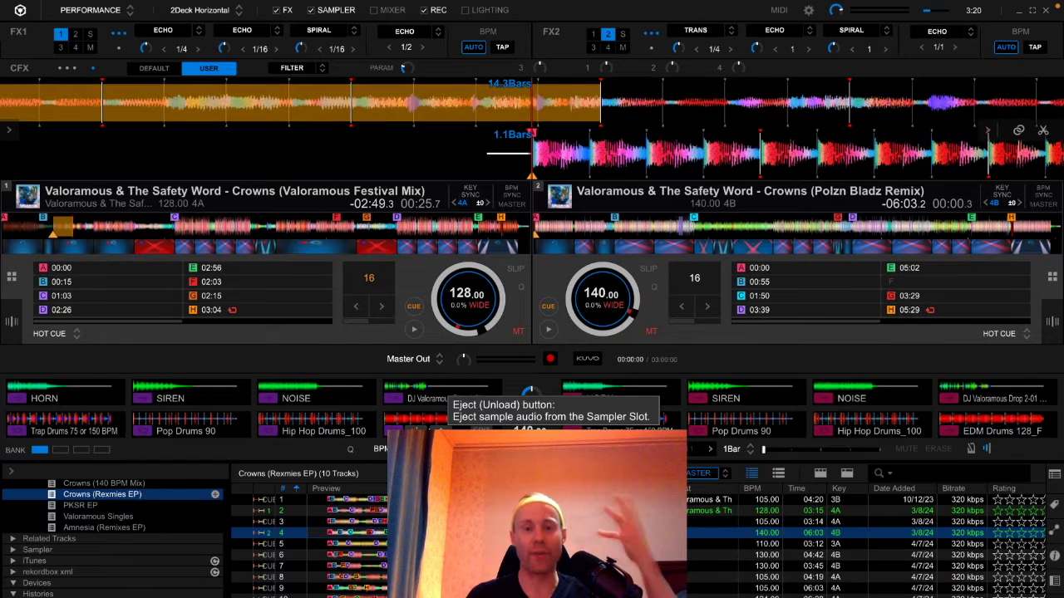
Restart deck 1, fire the EDM Drums sample over it, then jump back near 00:14.
left_click(421, 332)
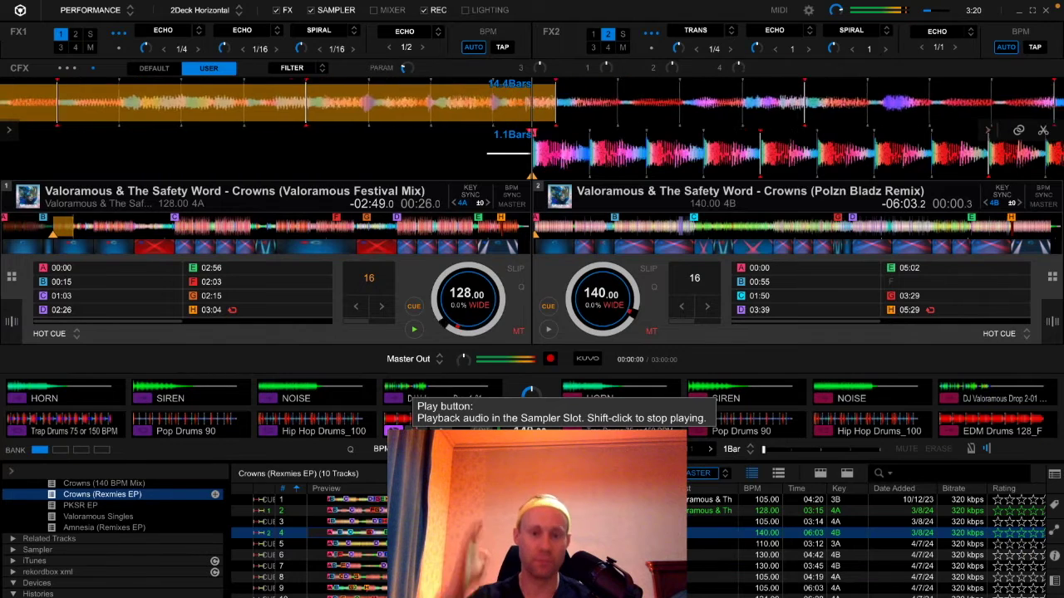
left_click(392, 430)
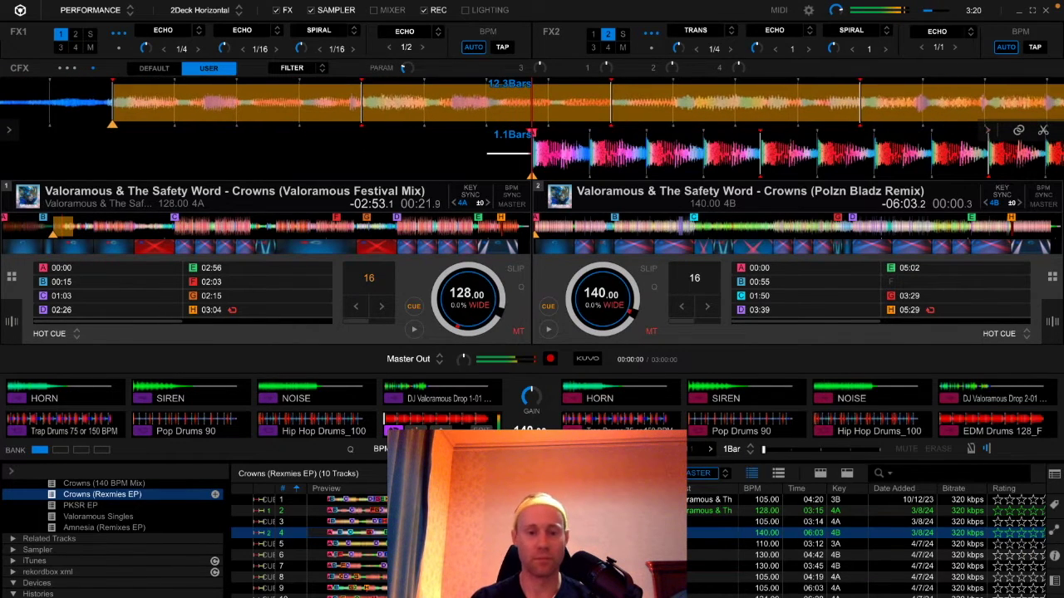
left_click(481, 429)
left_click(560, 391)
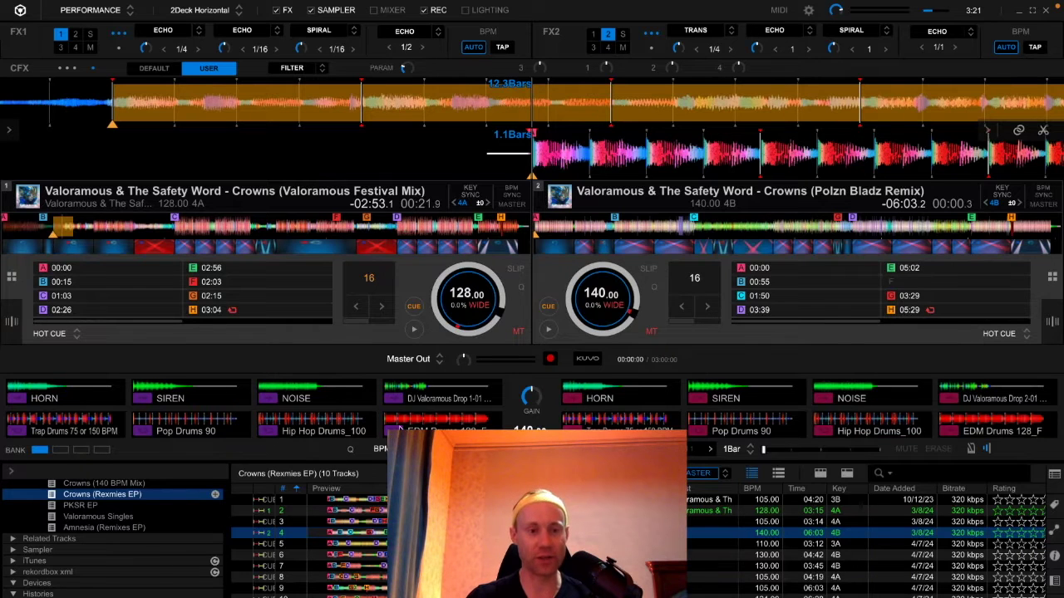
left_click(48, 226)
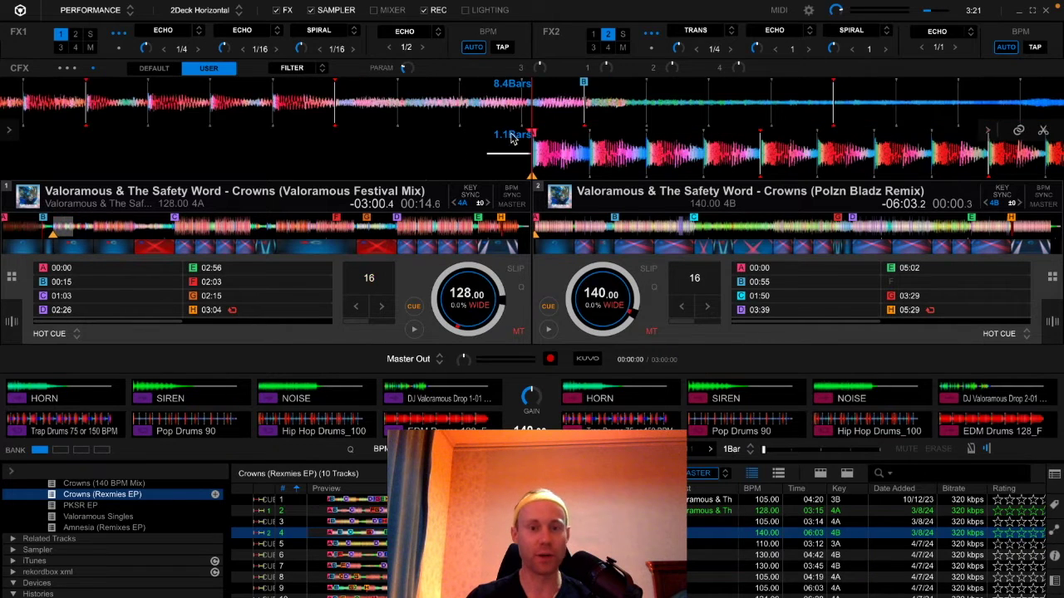
Replay deck 1 from 00:13.8, firing HORN and NOISE samples over it, then pause.
left_click_drag(505, 109, 612, 122)
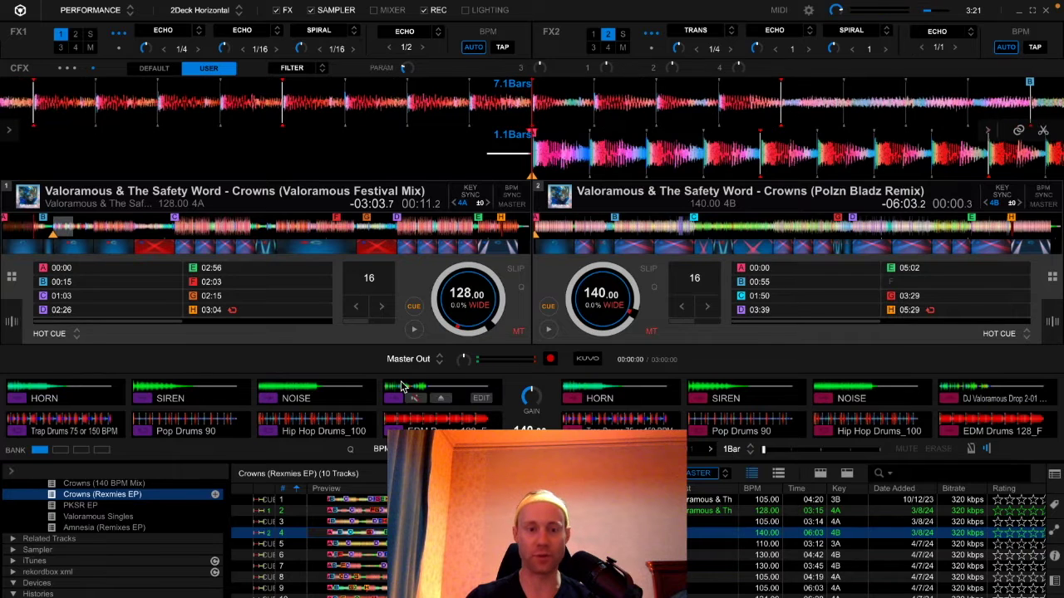
left_click(413, 331)
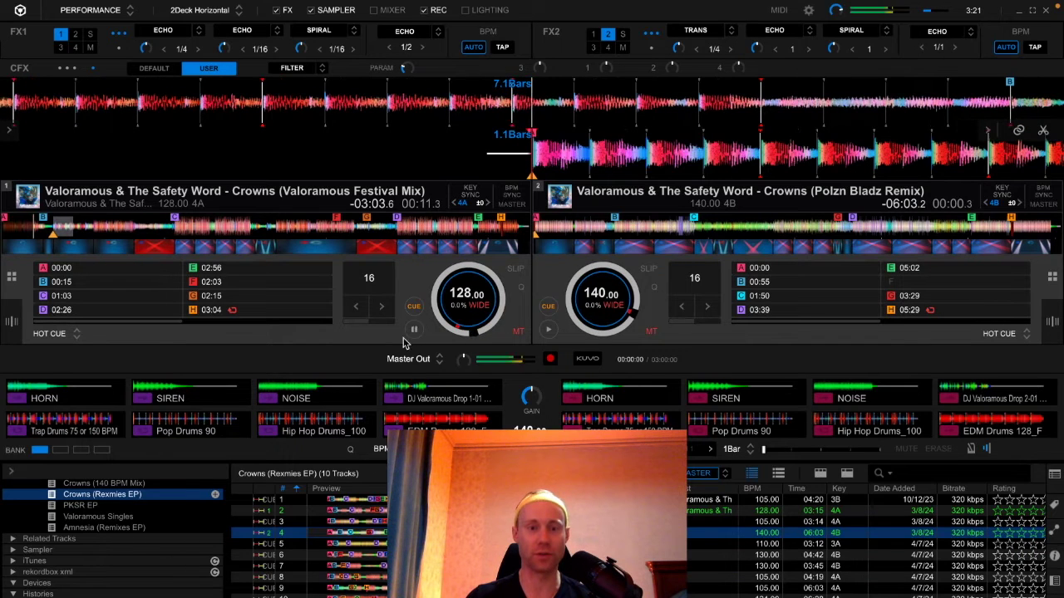
left_click(16, 400)
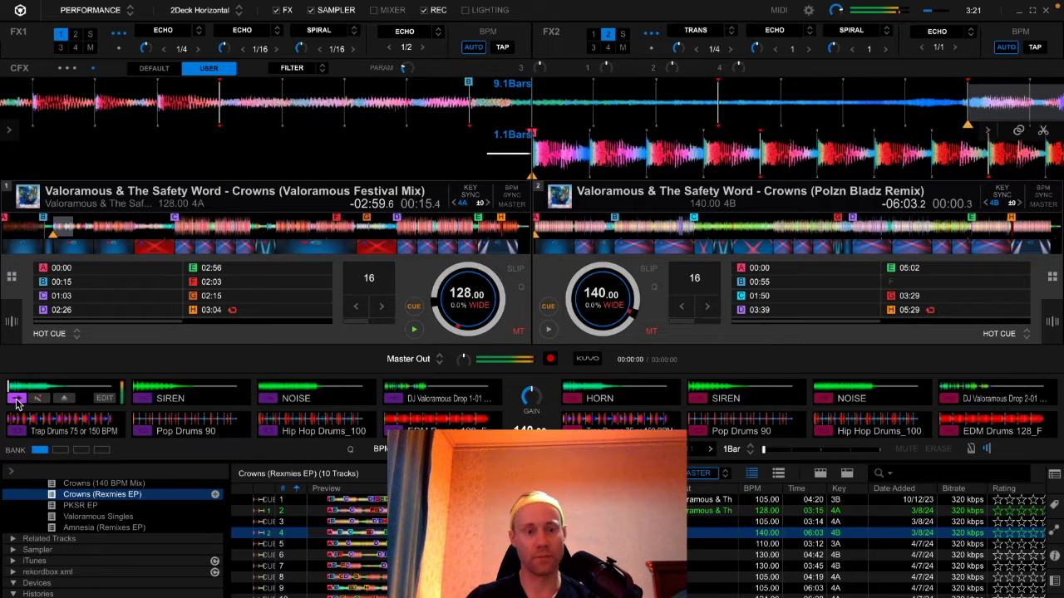
left_click(269, 400)
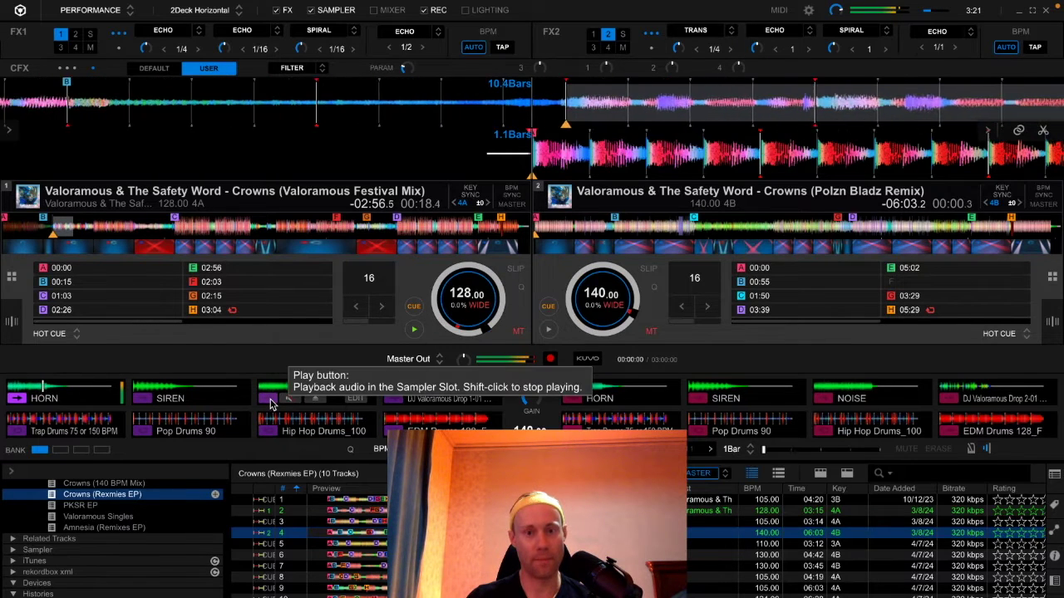
left_click(269, 400)
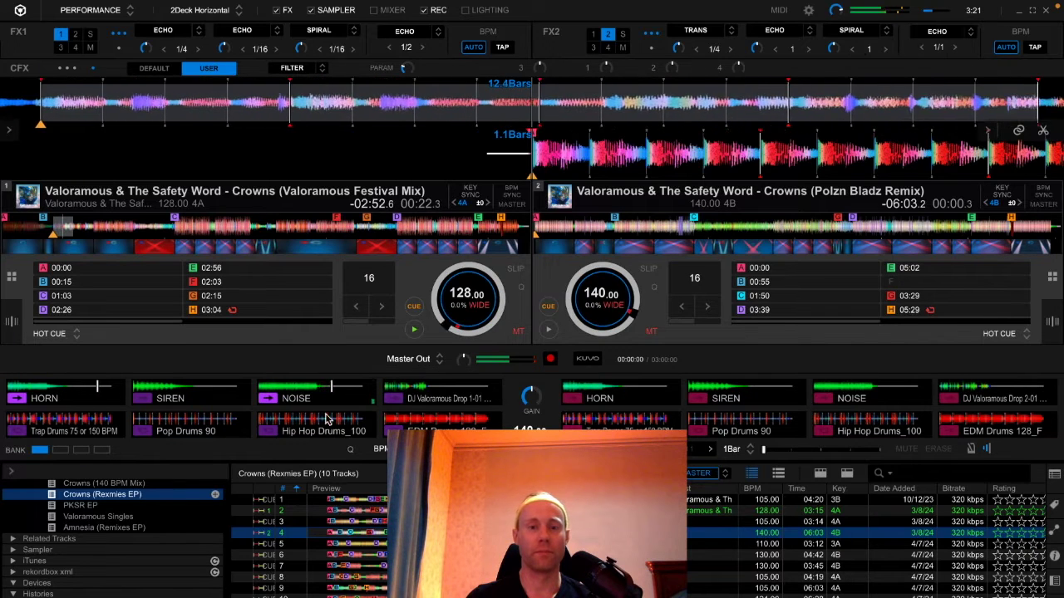
left_click(414, 332)
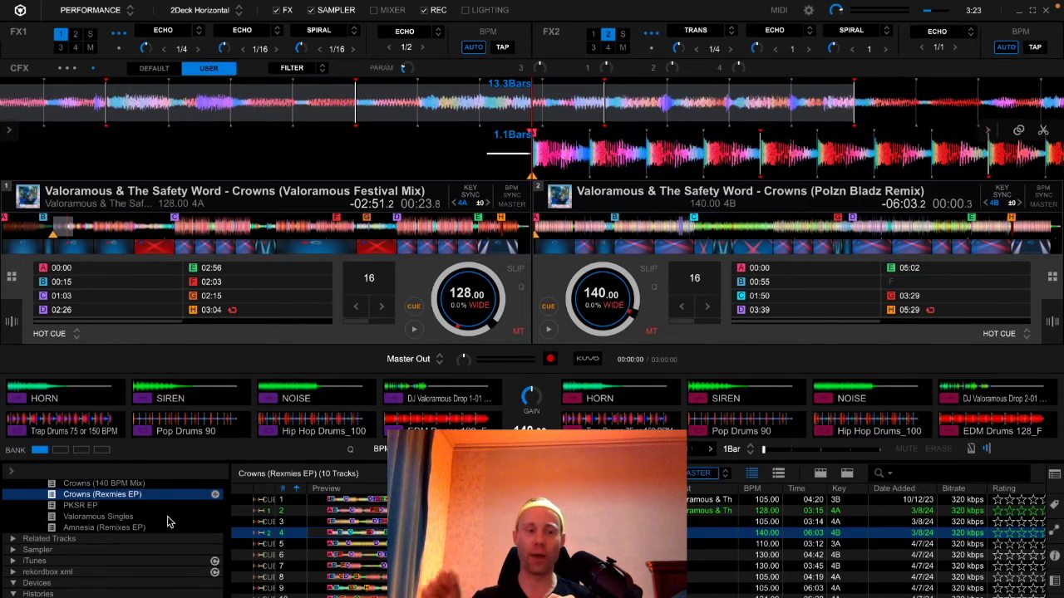
left_click(57, 333)
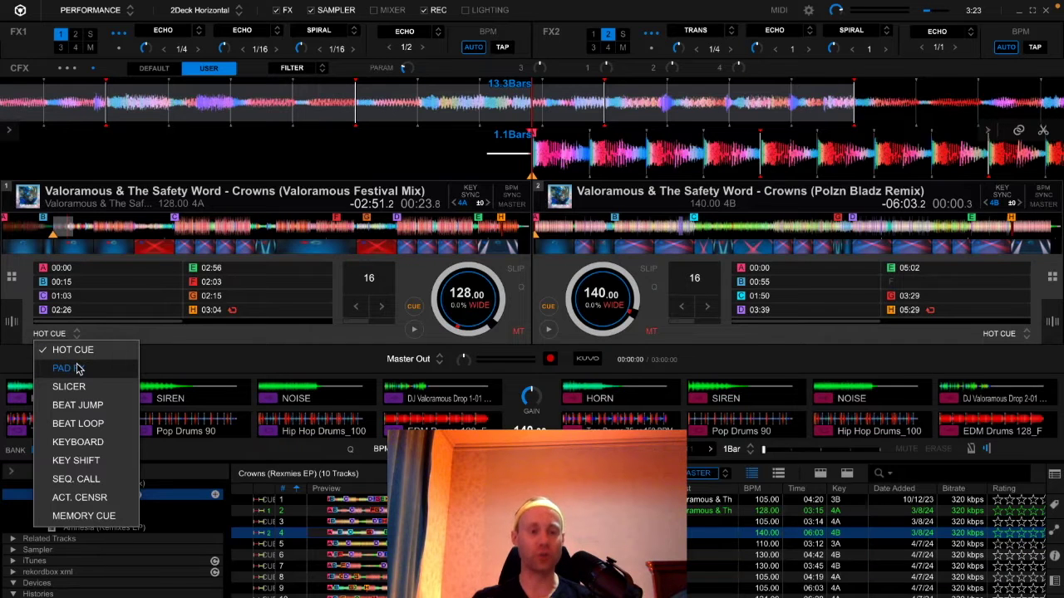
left_click(235, 364)
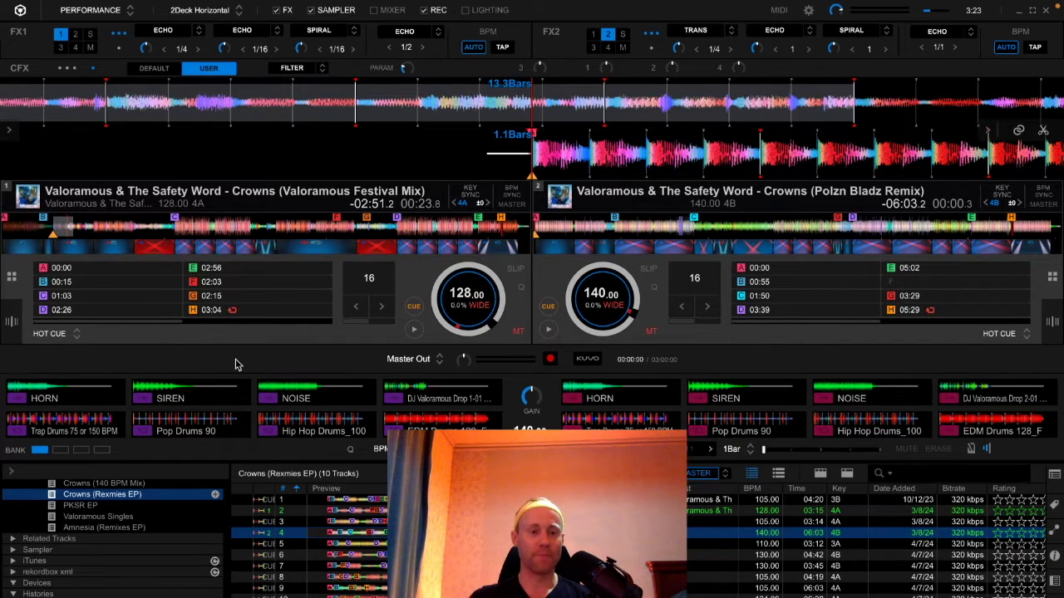